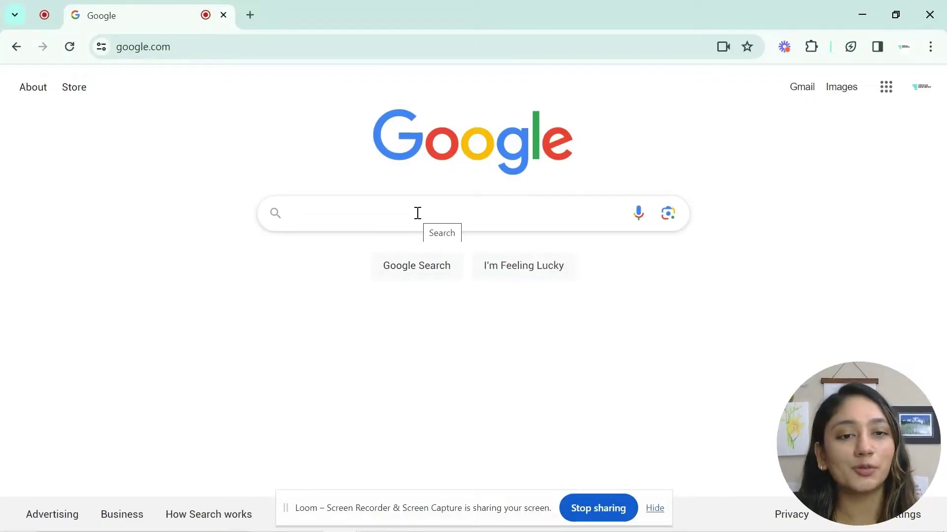
# Search Google for 'Ece' and open the ece.org result.
pyautogui.click(418, 213)
pyautogui.write('Ece')
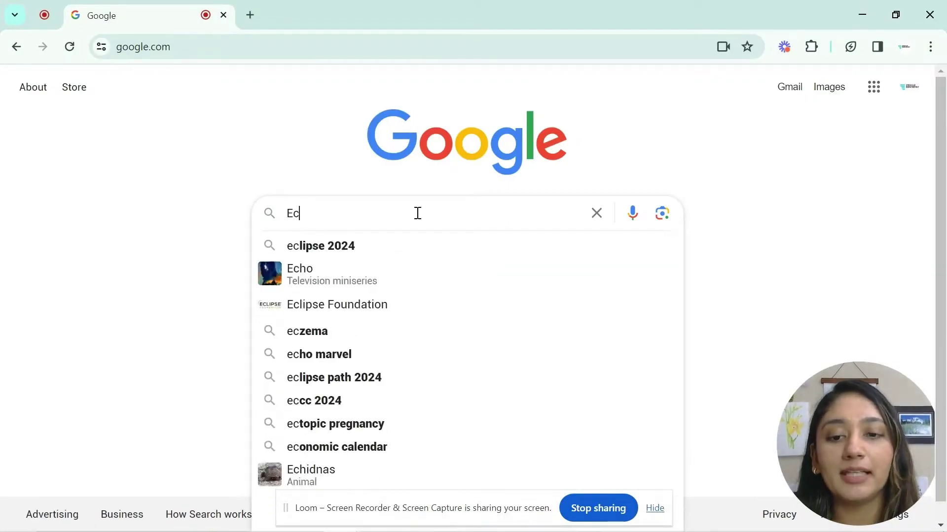
pyautogui.press('Return')
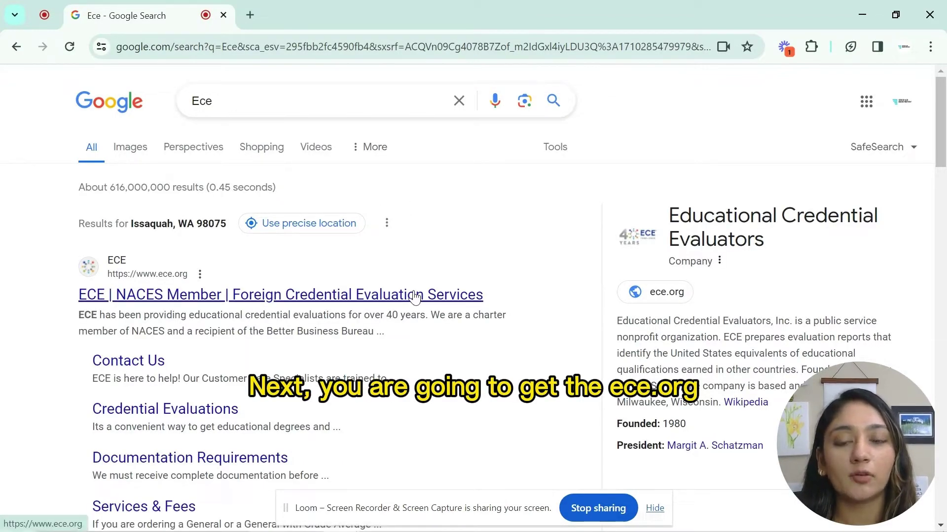
pyautogui.click(414, 296)
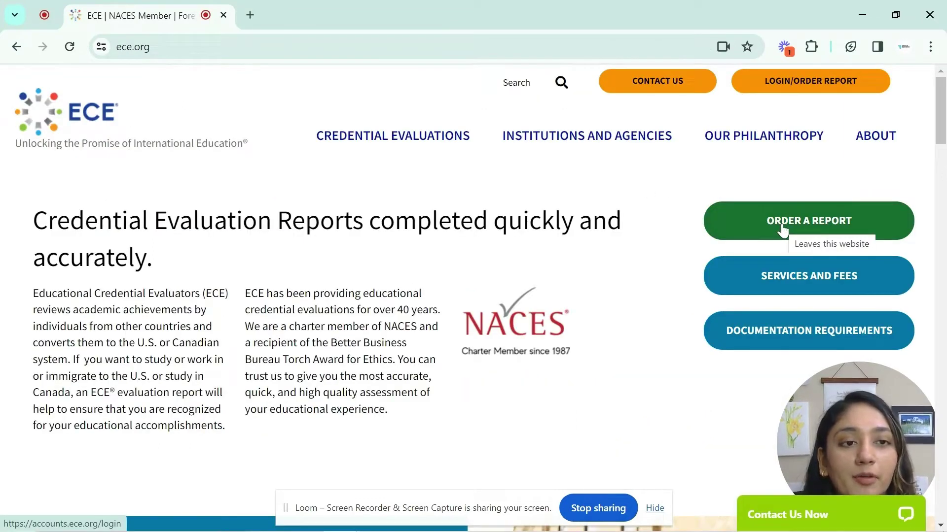
# Start ordering a report, pick an Individual account, and review the account creation form.
pyautogui.click(783, 229)
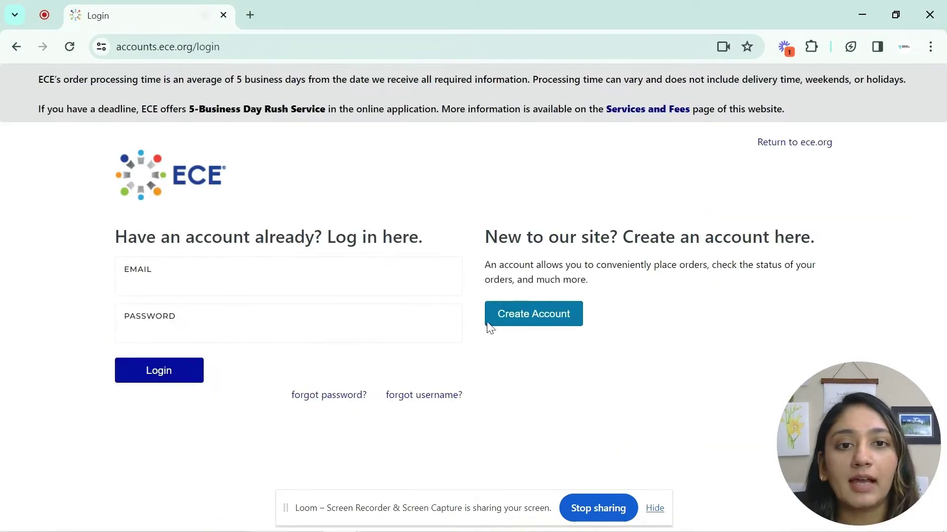
pyautogui.click(536, 316)
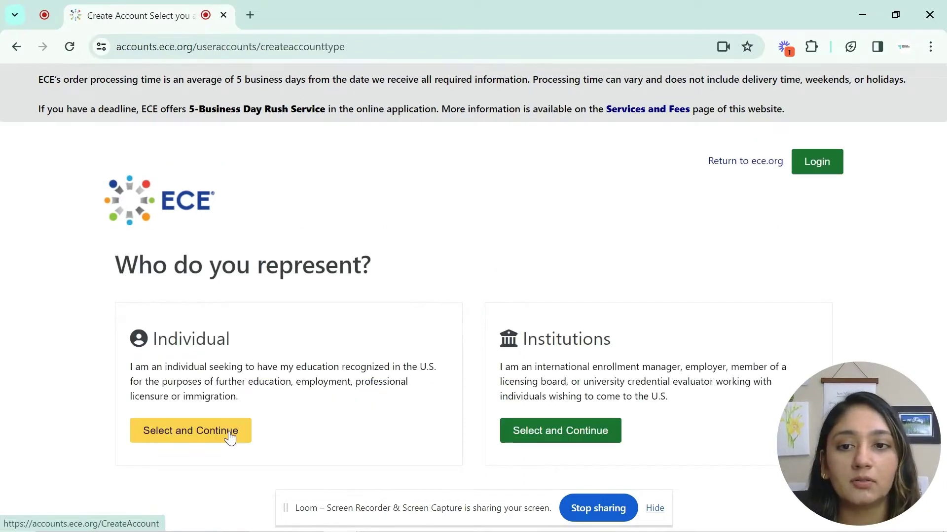
pyautogui.click(230, 436)
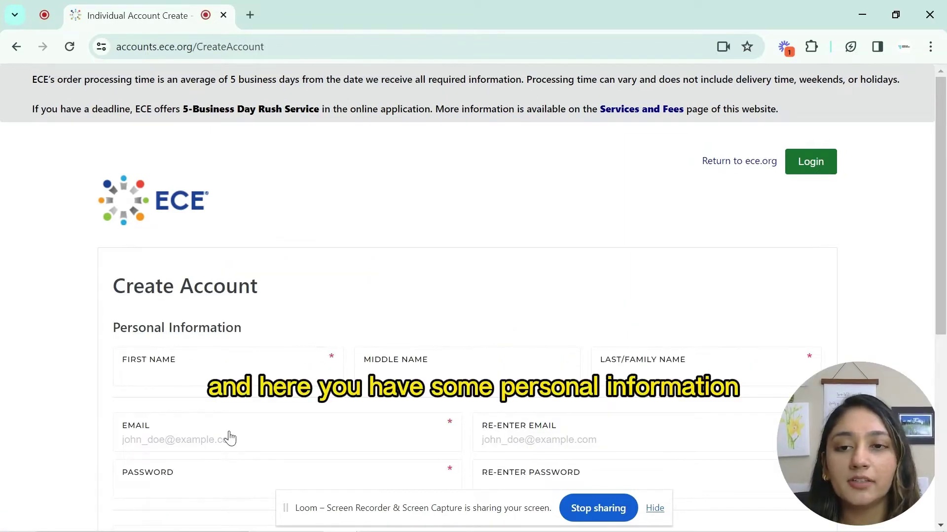
pyautogui.scroll(-3, 230, 438)
pyautogui.scroll(-1, 230, 437)
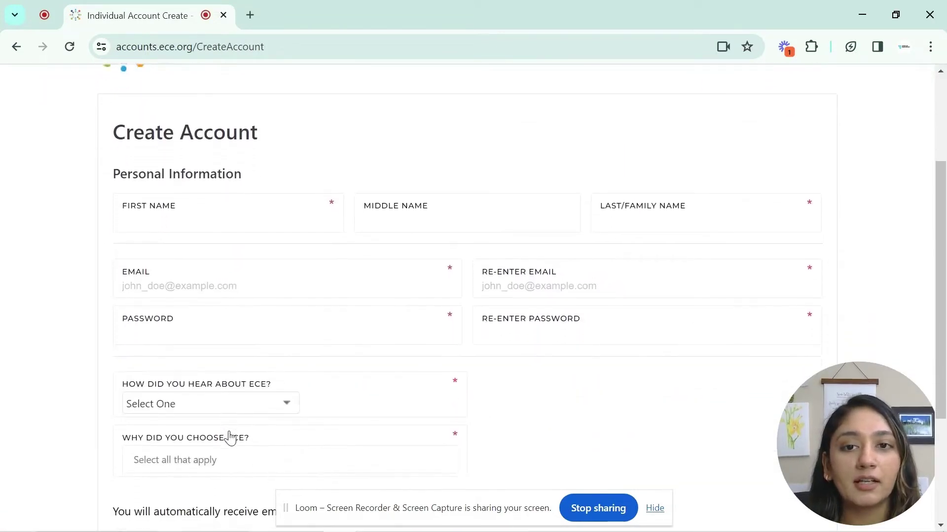
pyautogui.scroll(-3, 230, 437)
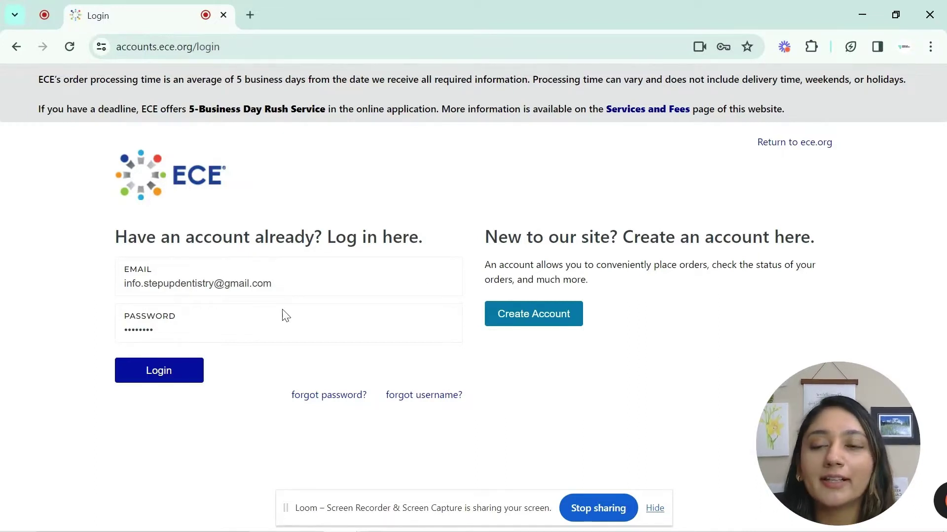
# Log in and start a new U.S. Evaluation Report application.
pyautogui.click(200, 367)
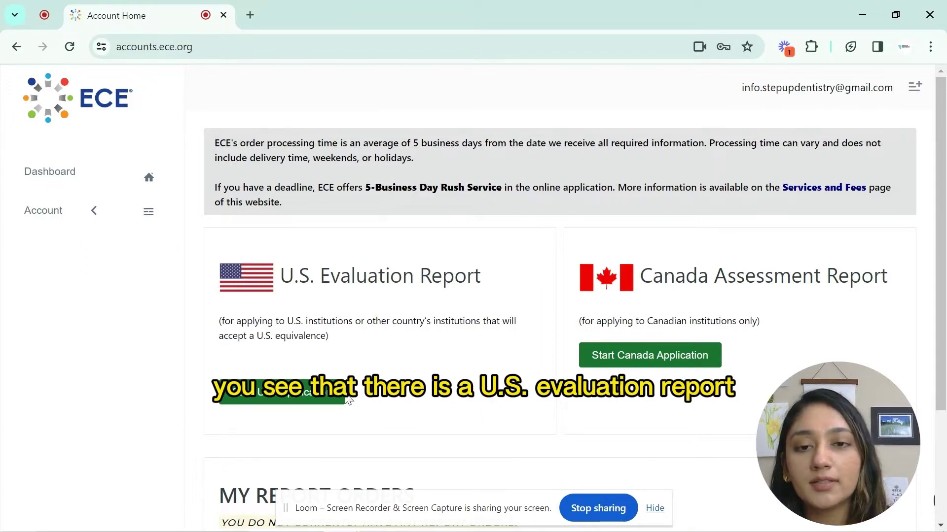
pyautogui.click(312, 394)
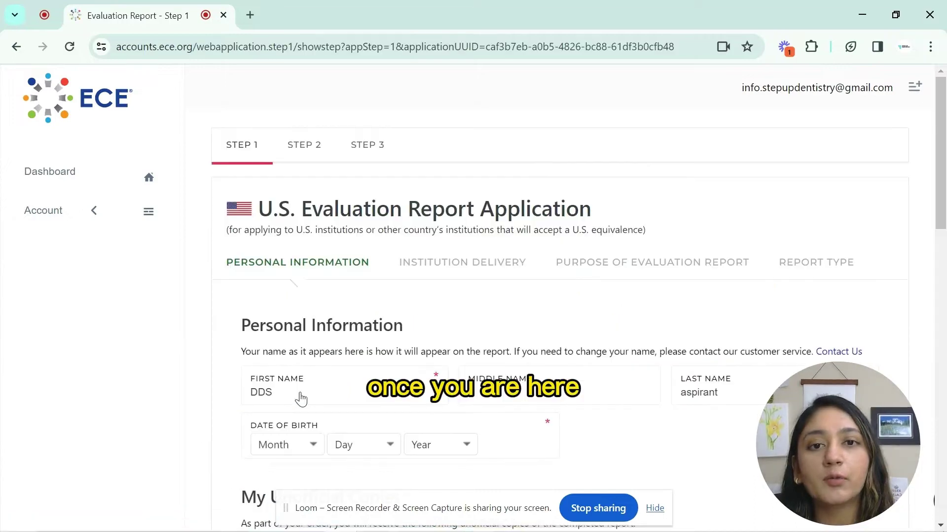
pyautogui.scroll(-4, 540, 209)
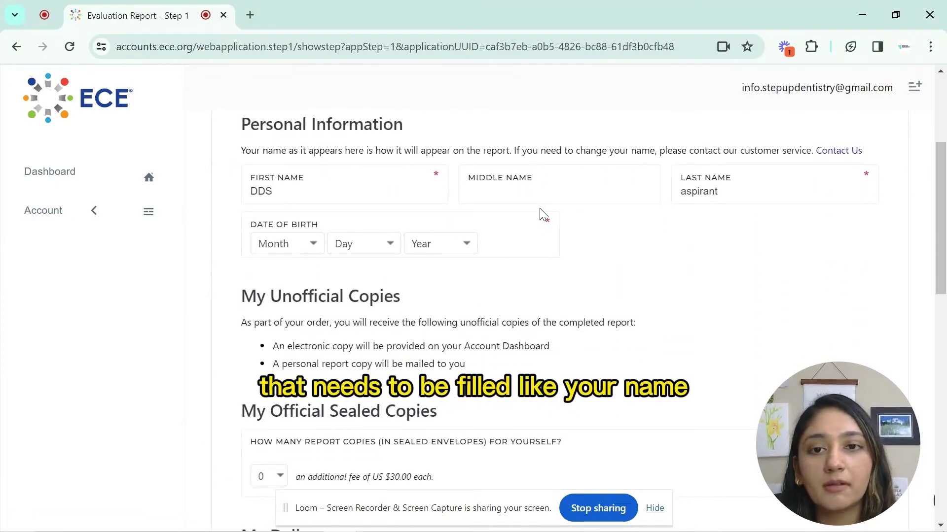
pyautogui.scroll(-4, 540, 208)
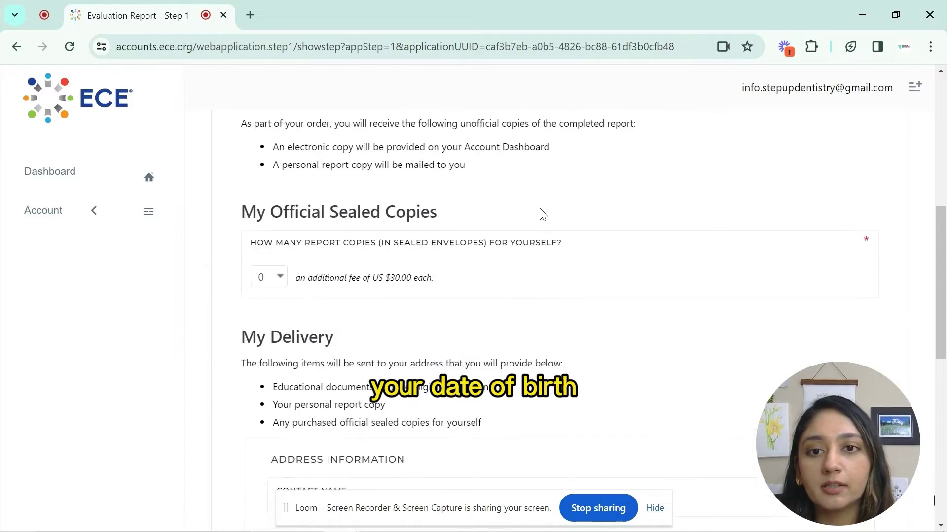
pyautogui.scroll(1, 347, 290)
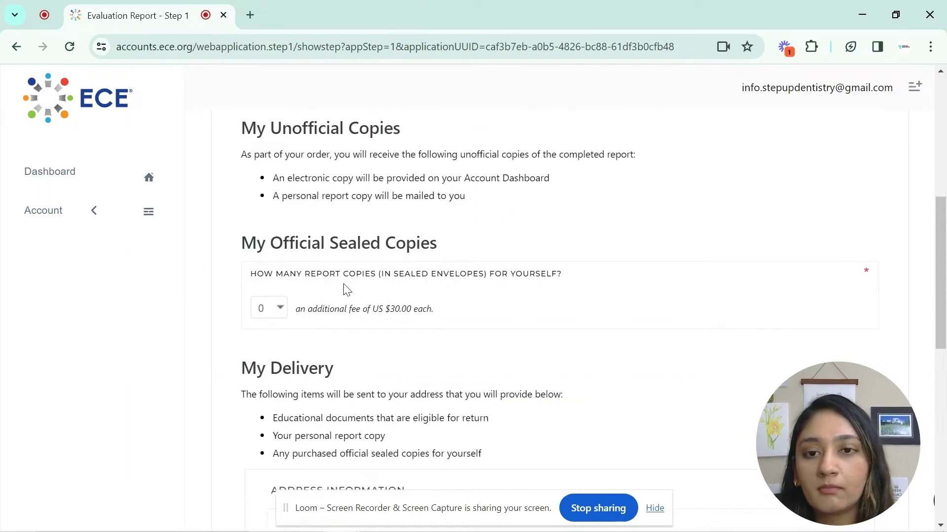
# Request 1 sealed report copy and move past the address fields.
pyautogui.click(281, 309)
pyautogui.click(266, 33)
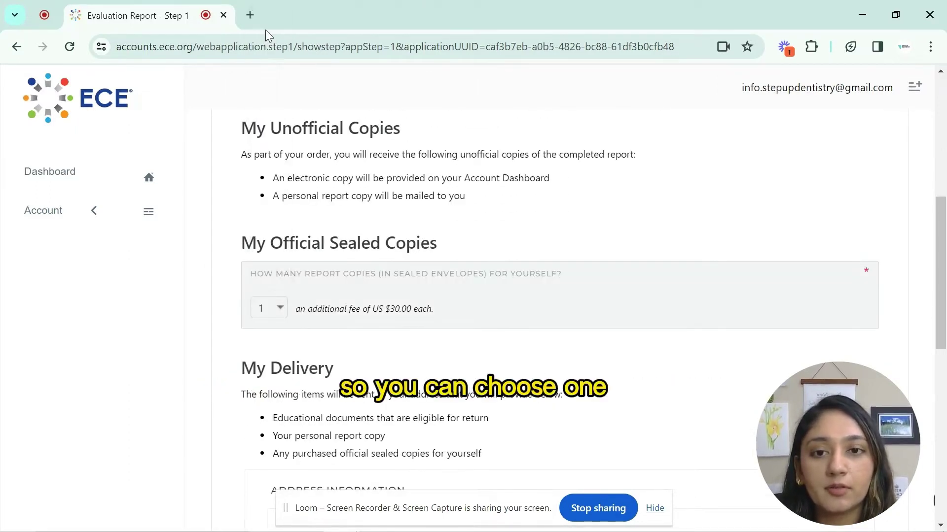
pyautogui.scroll(-1, 563, 221)
pyautogui.scroll(-3, 563, 221)
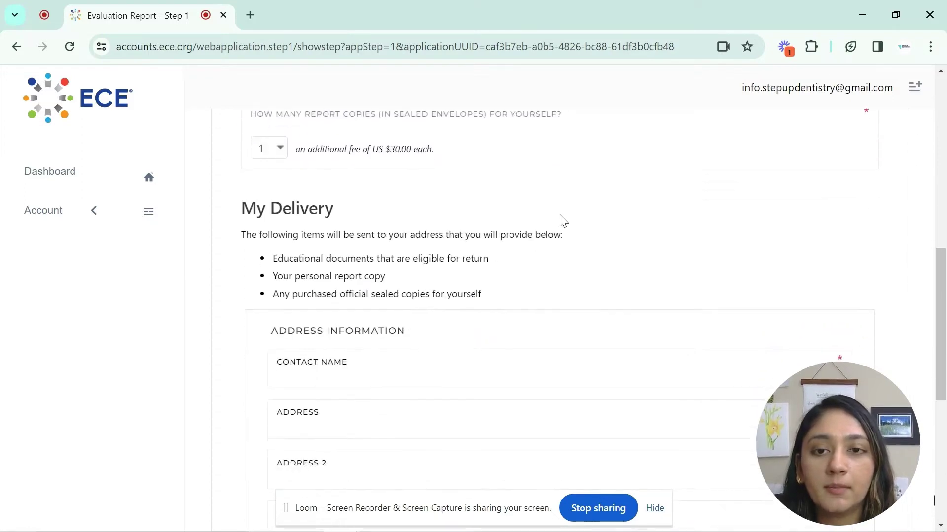
pyautogui.scroll(-7, 563, 221)
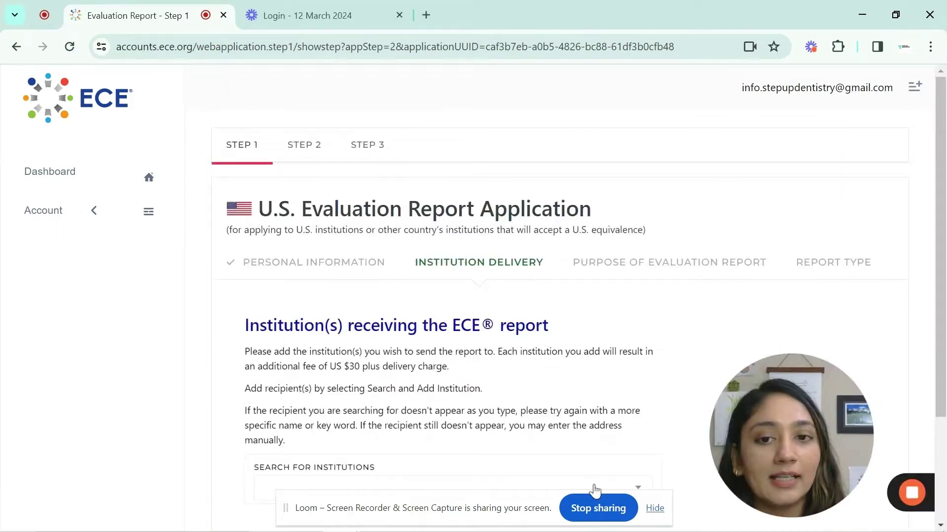
pyautogui.scroll(-1, 594, 484)
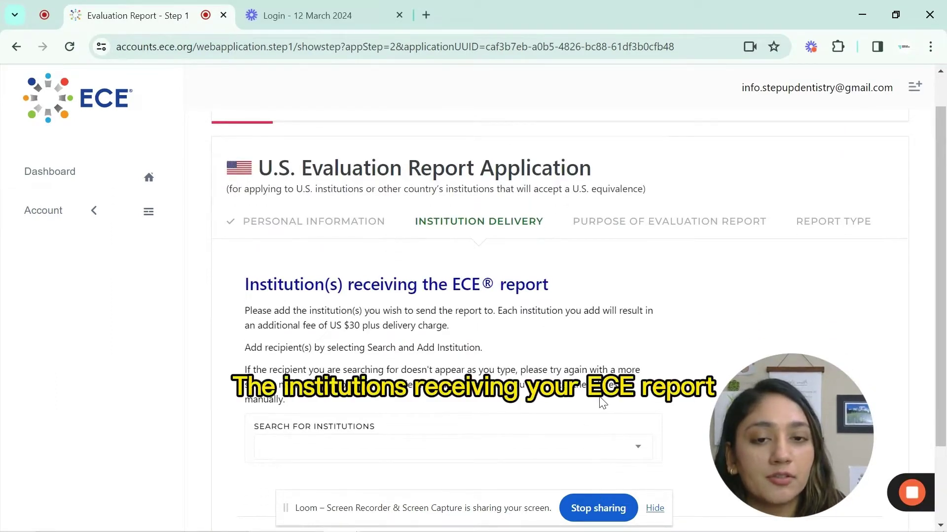
# Search 'jcnde', save JCNDE as the electronic-delivery recipient, and continue.
pyautogui.scroll(-1, 602, 403)
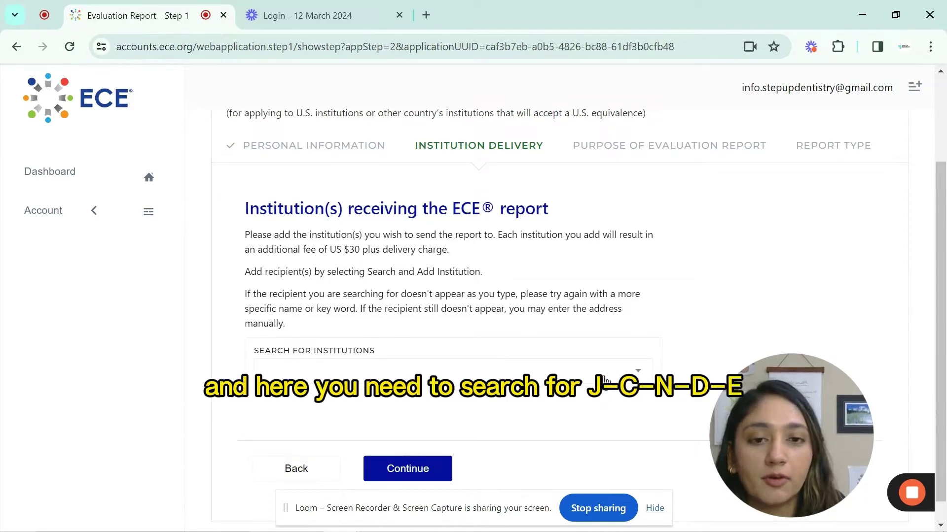
pyautogui.click(605, 380)
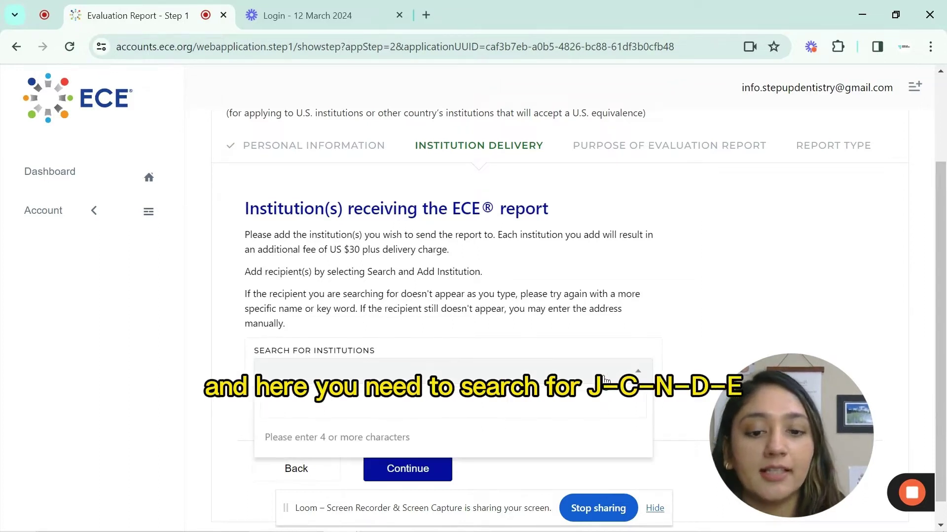
pyautogui.write('jcnde')
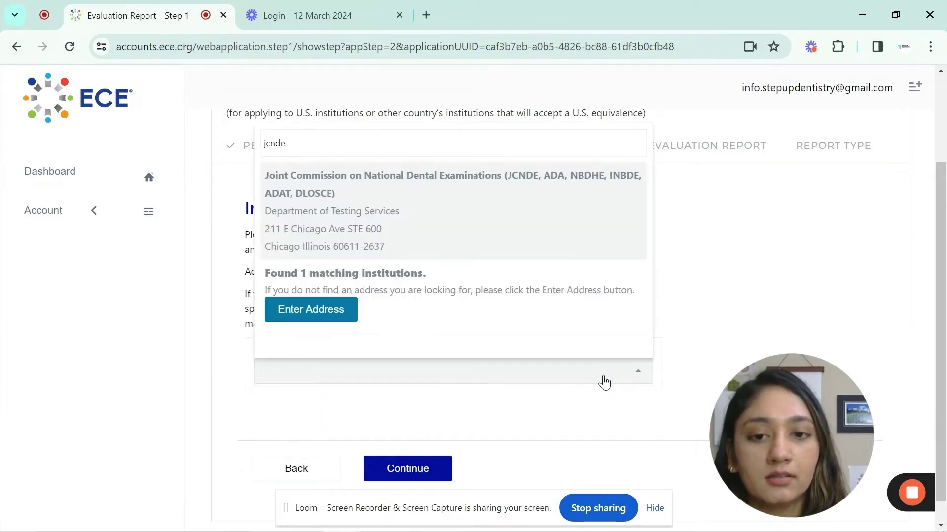
pyautogui.click(454, 227)
pyautogui.click(701, 398)
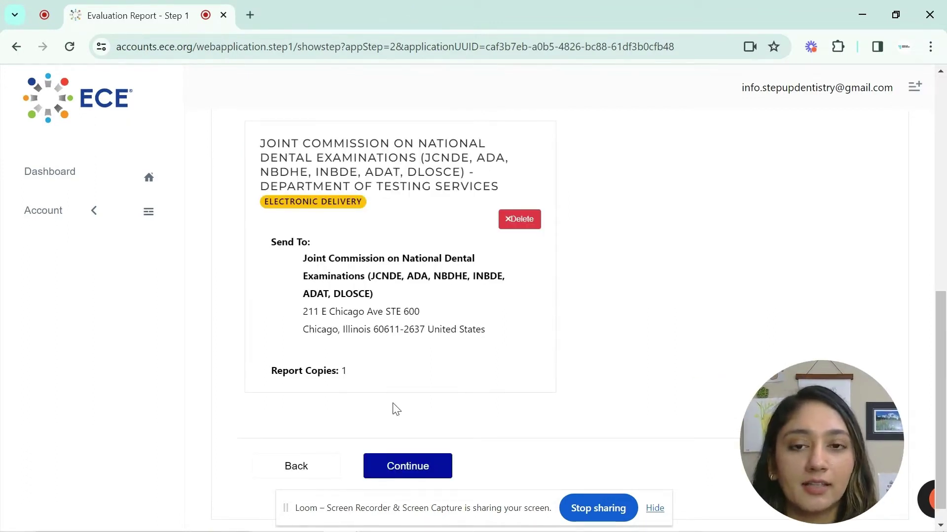
pyautogui.click(437, 467)
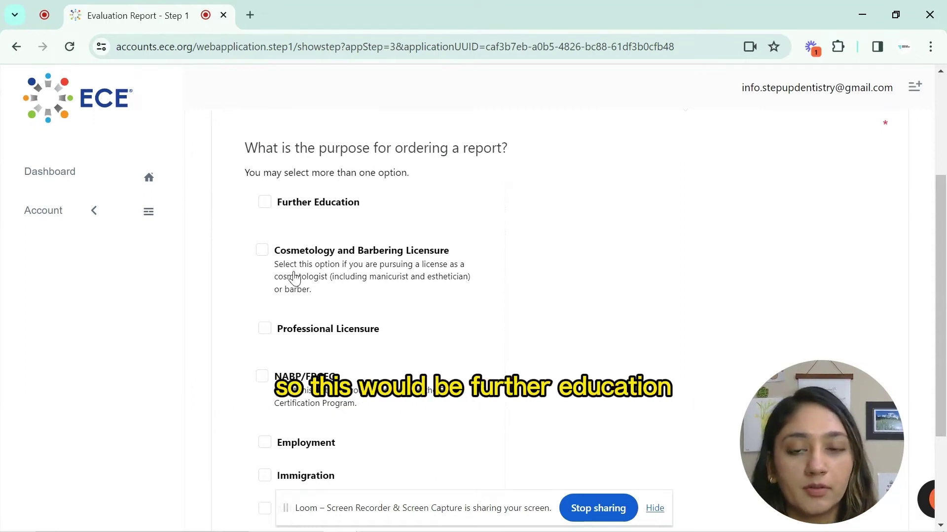
# Set the report purpose to Further Education, Graduate level, field of study DDS.
pyautogui.click(262, 204)
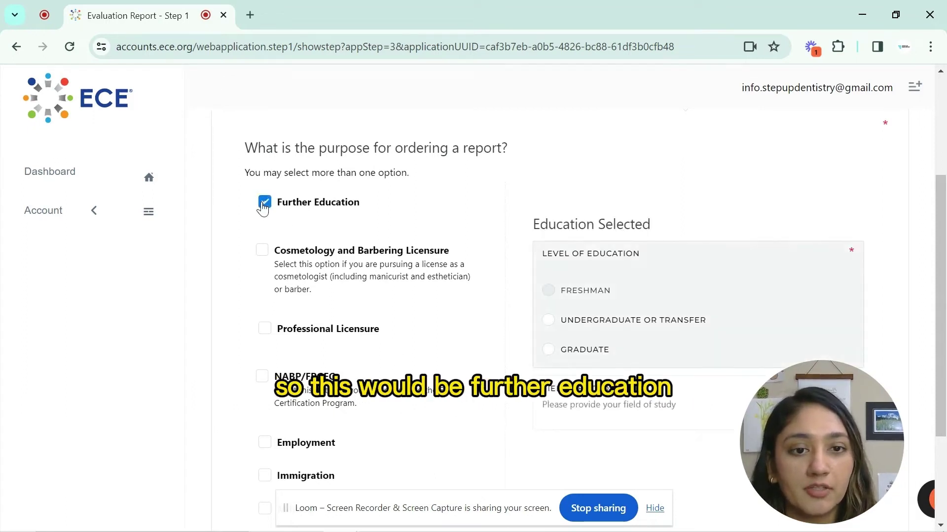
pyautogui.click(549, 350)
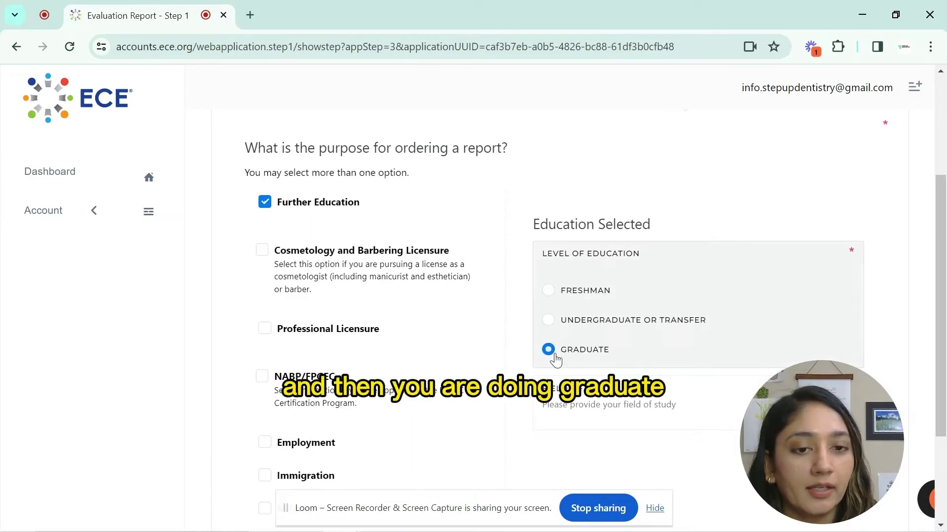
pyautogui.click(590, 406)
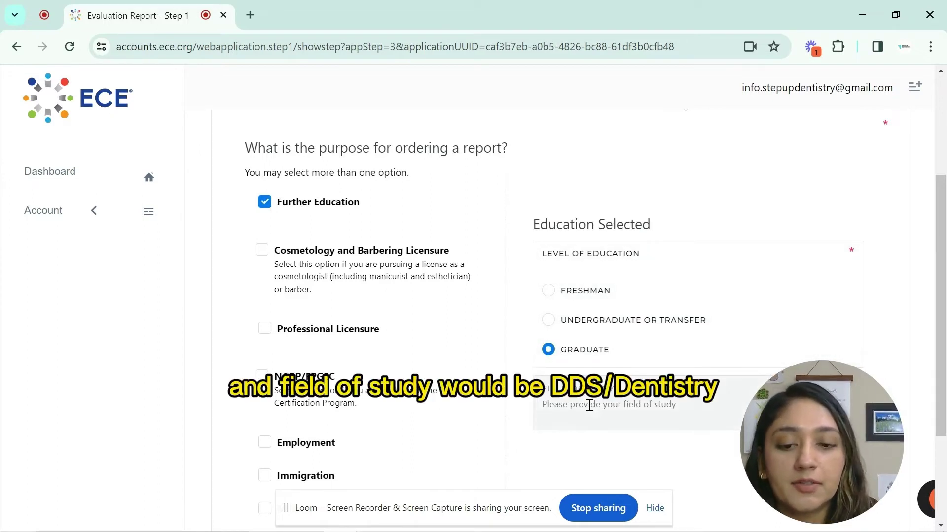
pyautogui.scroll(-3, 590, 405)
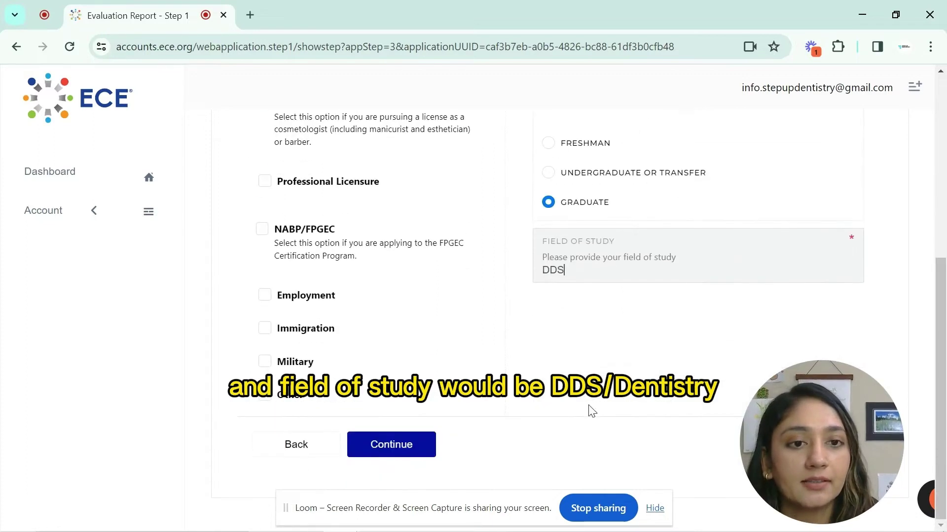
pyautogui.click(392, 445)
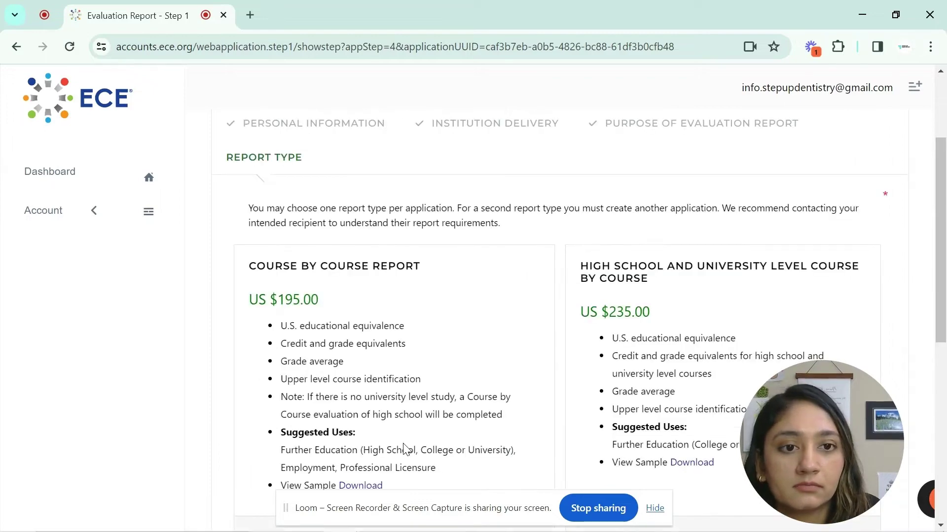
# Choose the $195 Course by Course Report and continue.
pyautogui.scroll(-2, 404, 449)
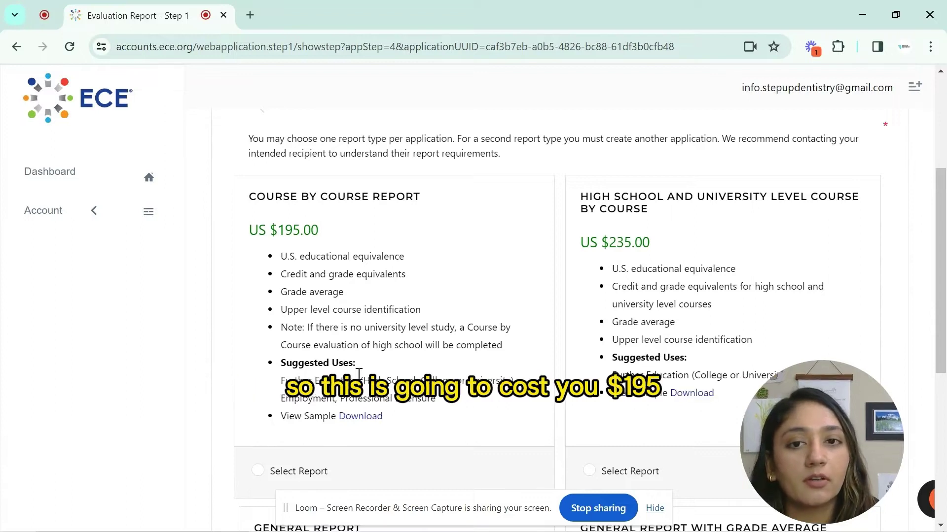
pyautogui.scroll(-1, 359, 376)
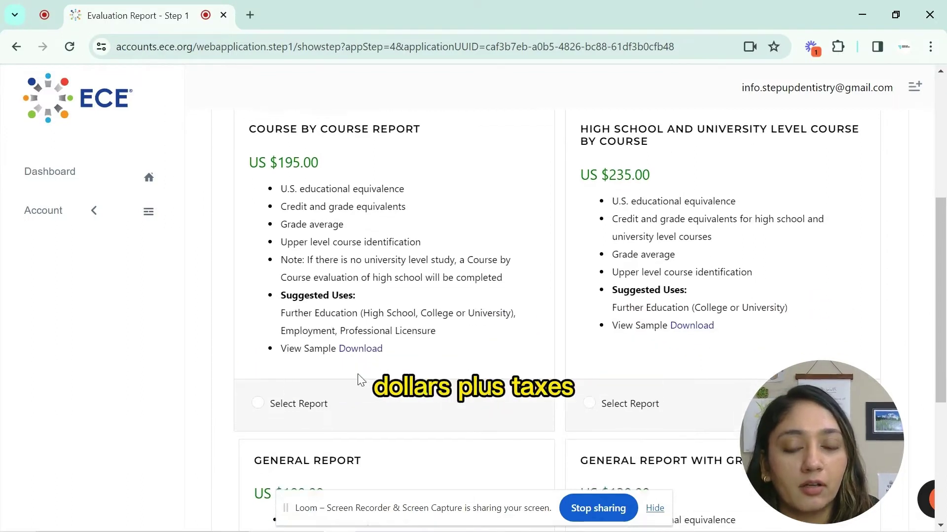
pyautogui.click(258, 404)
pyautogui.scroll(-4, 358, 355)
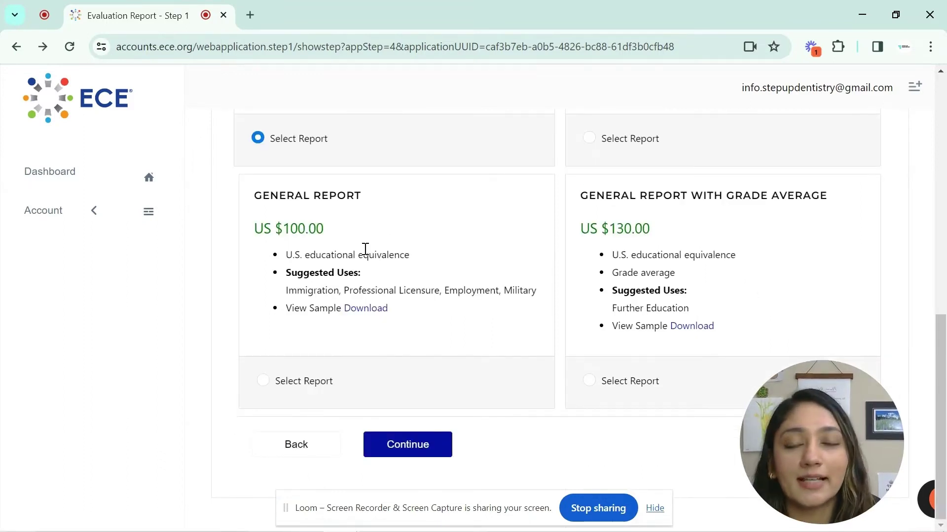
pyautogui.click(428, 445)
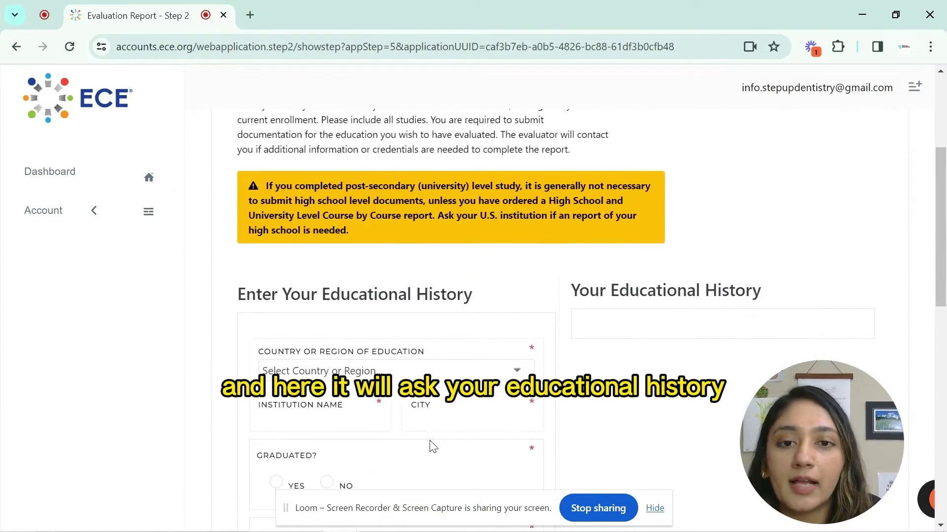
# Enter India as the country, the dental sciences institution in mumbai, and mark it graduated.
pyautogui.scroll(-2, 430, 445)
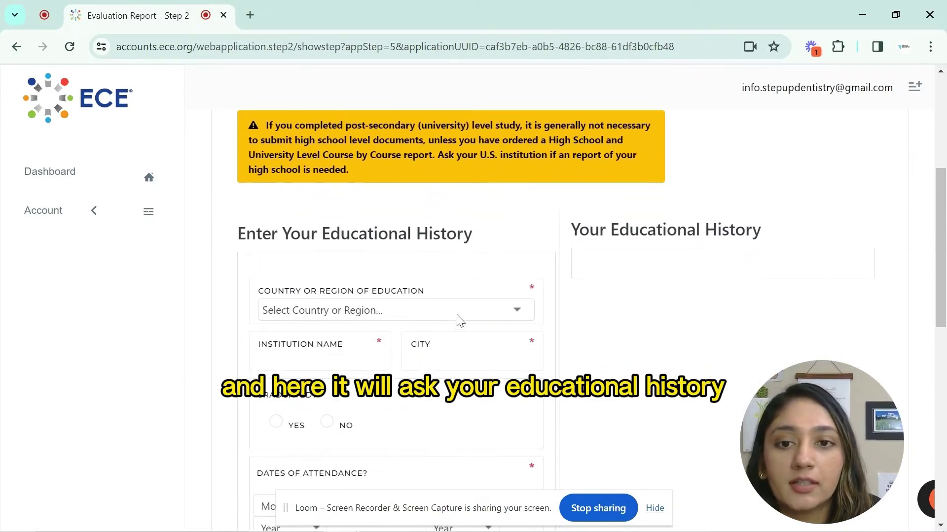
pyautogui.click(459, 320)
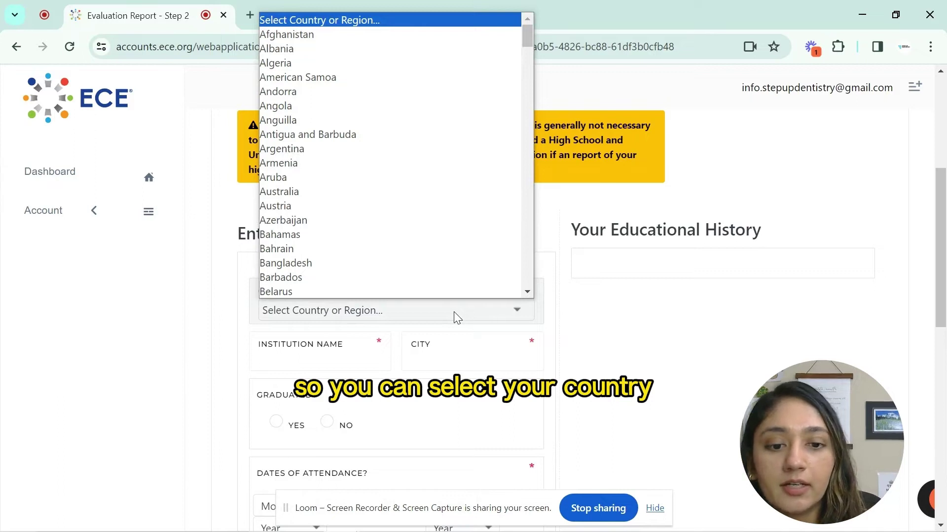
pyautogui.write('india')
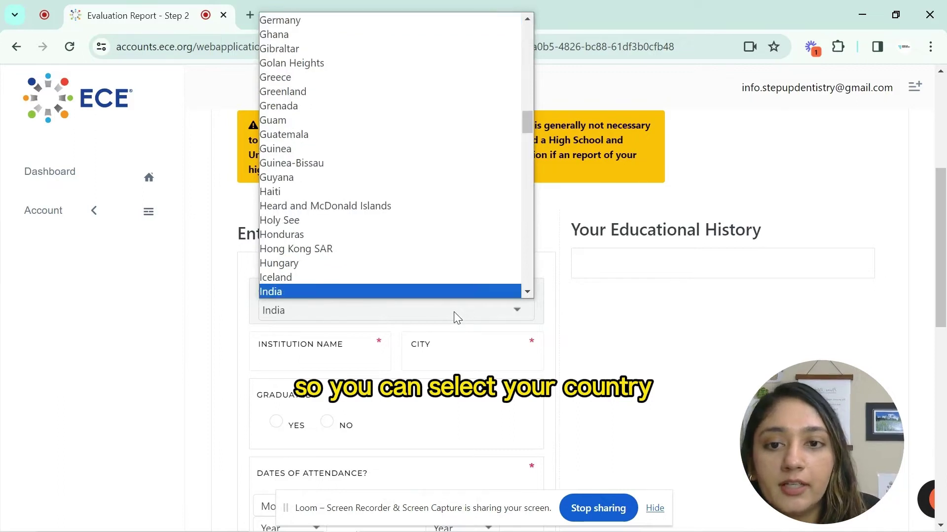
pyautogui.click(391, 291)
pyautogui.click(358, 357)
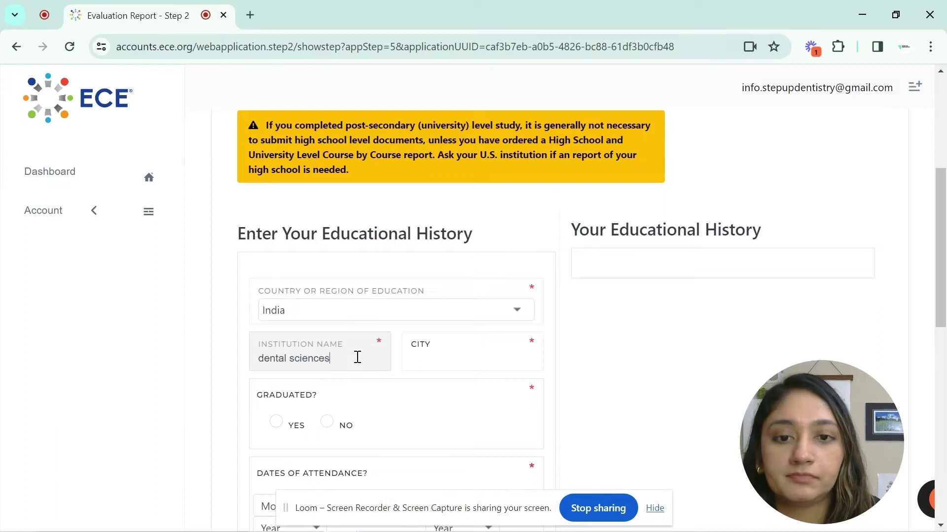
pyautogui.click(465, 359)
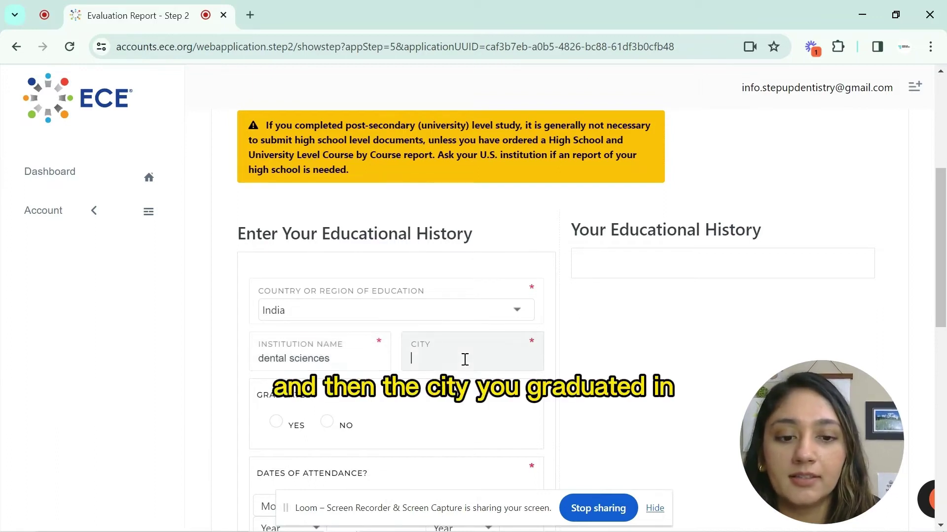
pyautogui.write('mumbai')
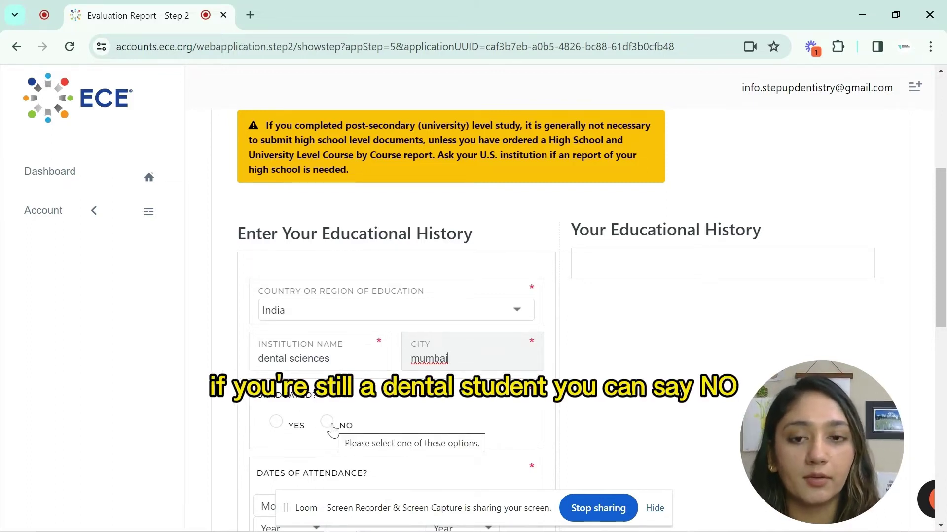
pyautogui.click(277, 423)
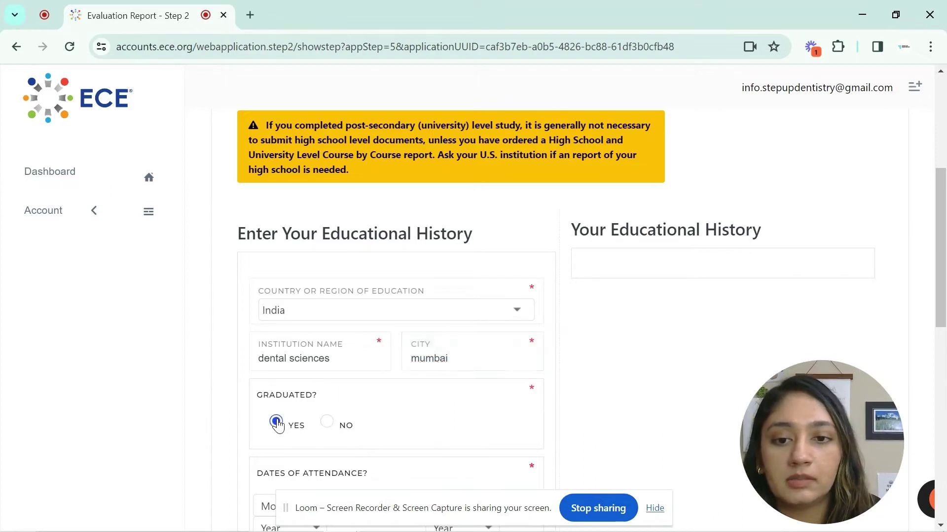
pyautogui.scroll(-3, 276, 423)
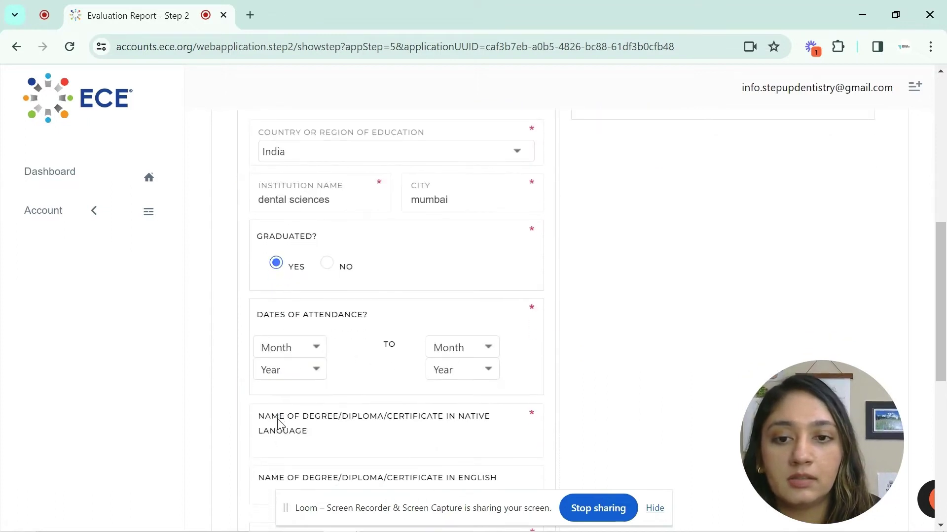
# Set the education start date to Jul 2018.
pyautogui.click(321, 352)
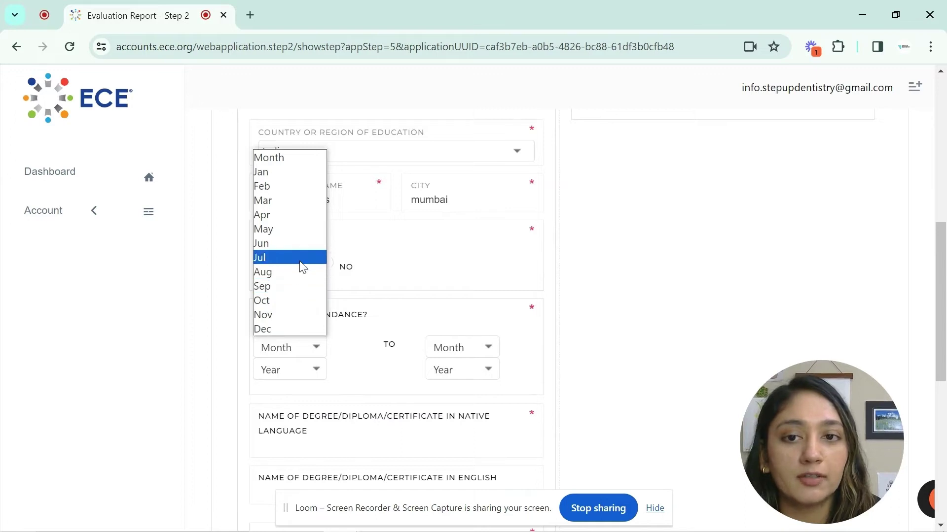
pyautogui.click(303, 267)
pyautogui.click(313, 374)
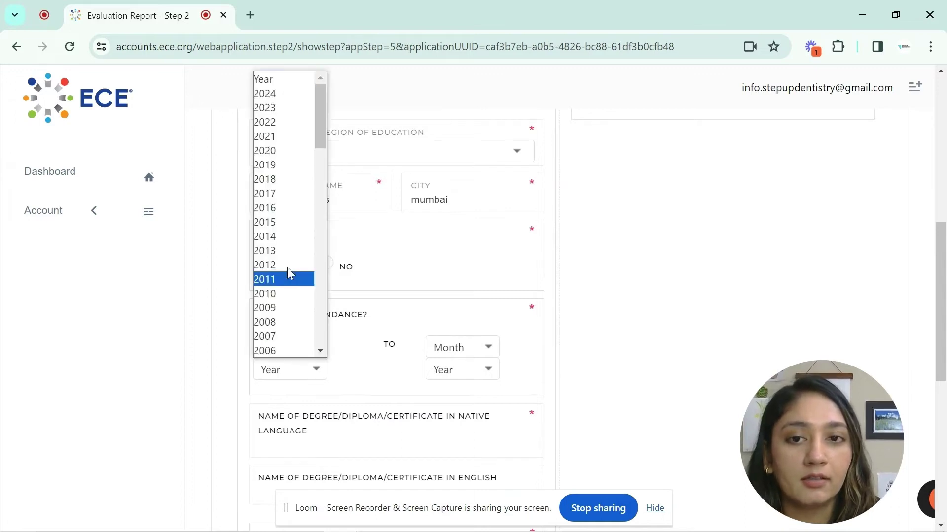
pyautogui.click(285, 183)
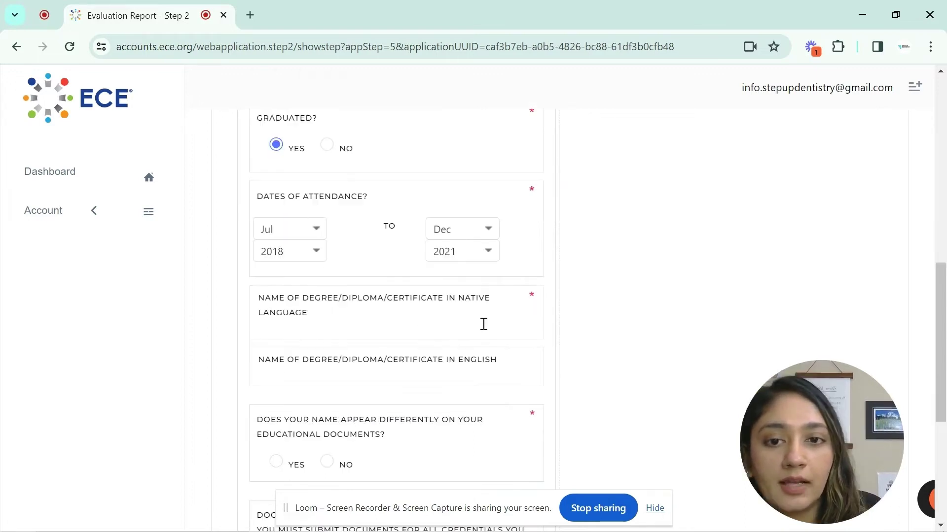
# Enter degree name 'DDS aspirant', answer No to a different name, request evaluation, and save.
pyautogui.click(481, 323)
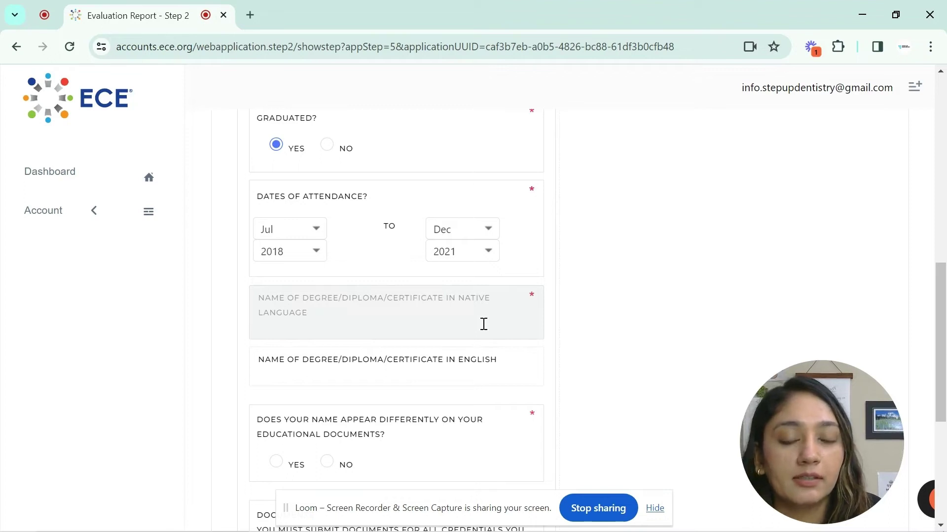
pyautogui.scroll(-4, 484, 324)
pyautogui.write('DDS aspirant')
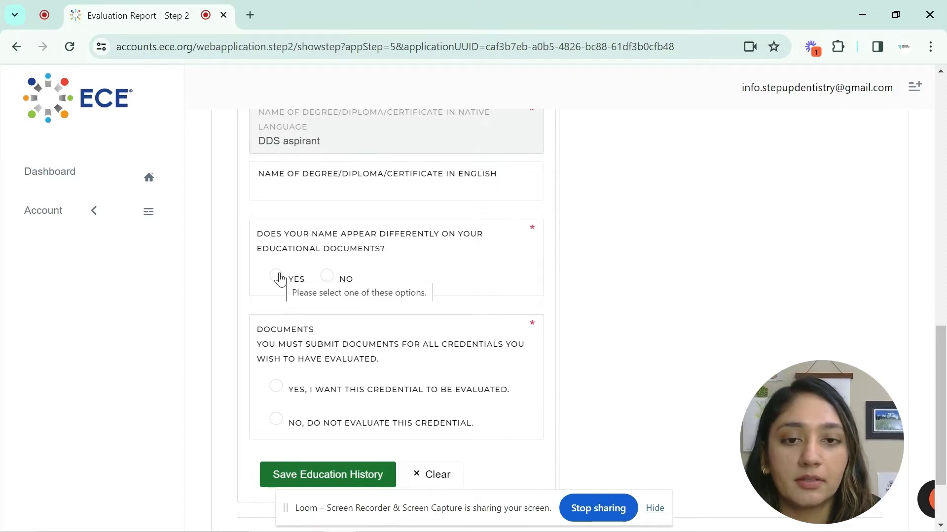
pyautogui.click(327, 275)
pyautogui.click(423, 391)
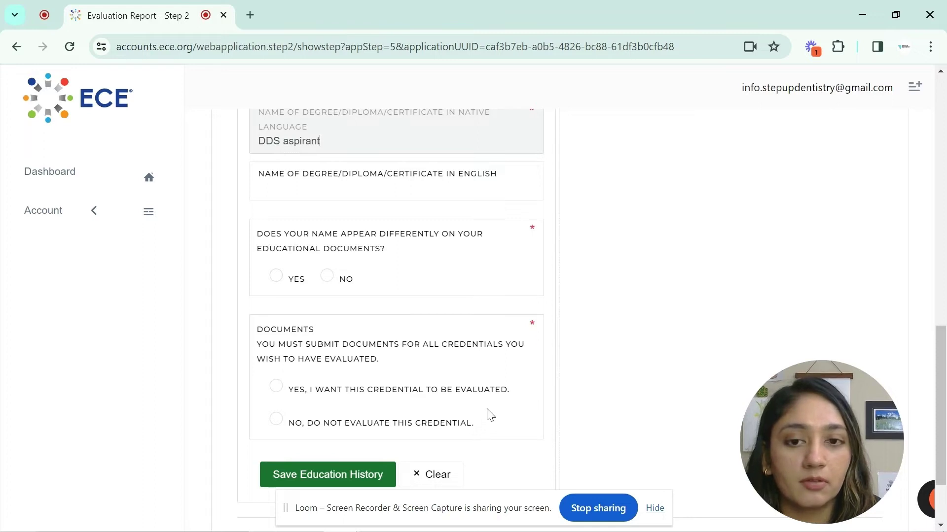
pyautogui.scroll(-2, 486, 412)
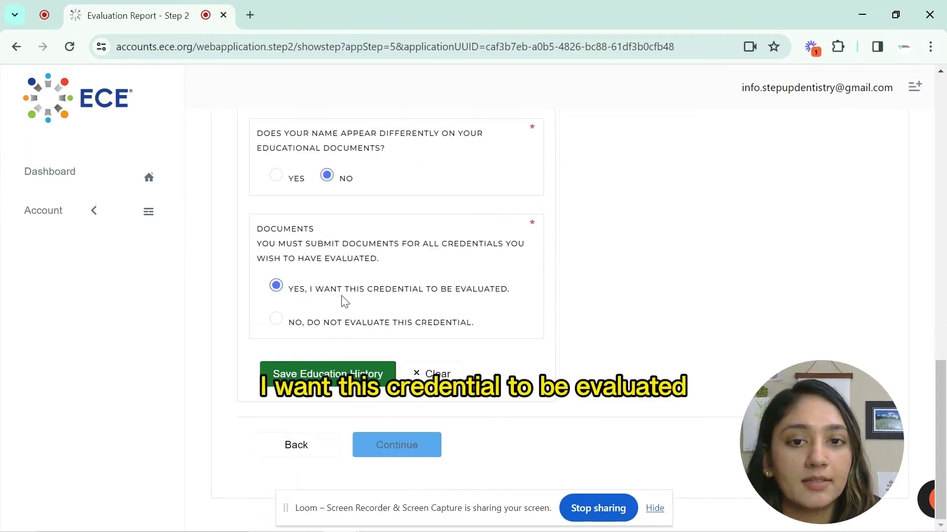
pyautogui.click(371, 373)
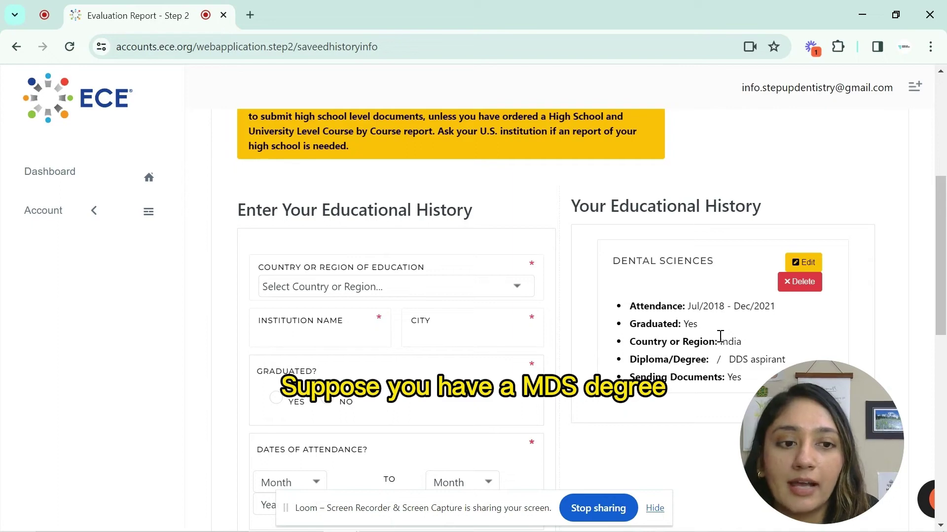
# Review the saved Dental Sciences entry and continue to the document requirements.
pyautogui.scroll(-1, 368, 442)
pyautogui.scroll(-5, 367, 442)
pyautogui.scroll(2, 715, 332)
pyautogui.scroll(-7, 621, 345)
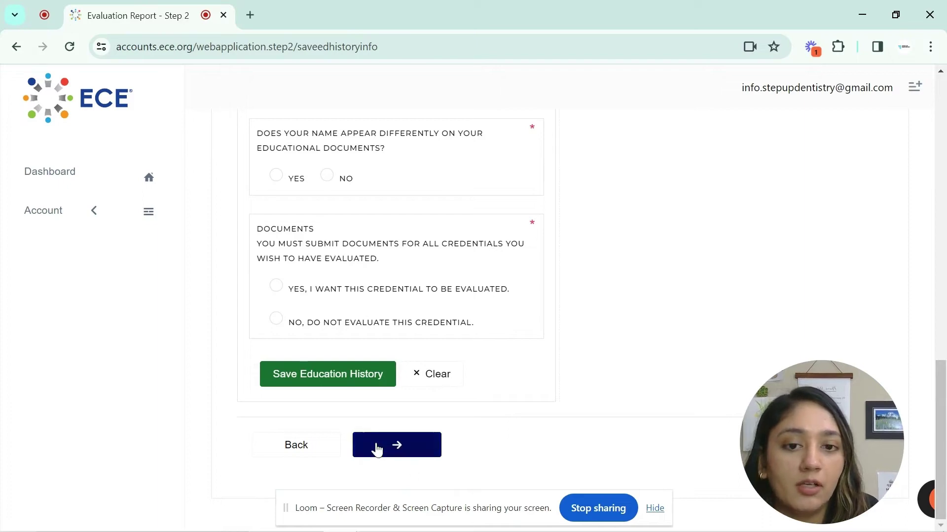
pyautogui.click(377, 450)
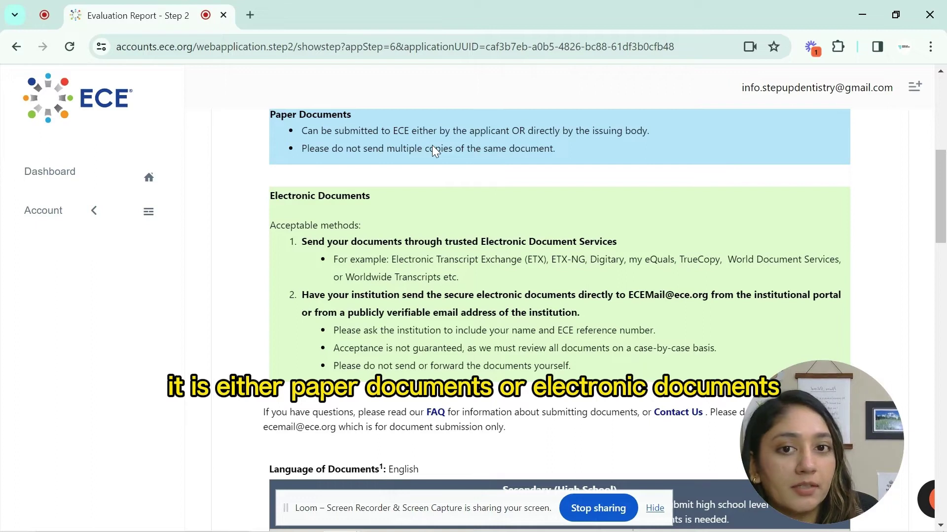
# Scroll through India's paper and electronic document requirements.
pyautogui.scroll(1, 414, 327)
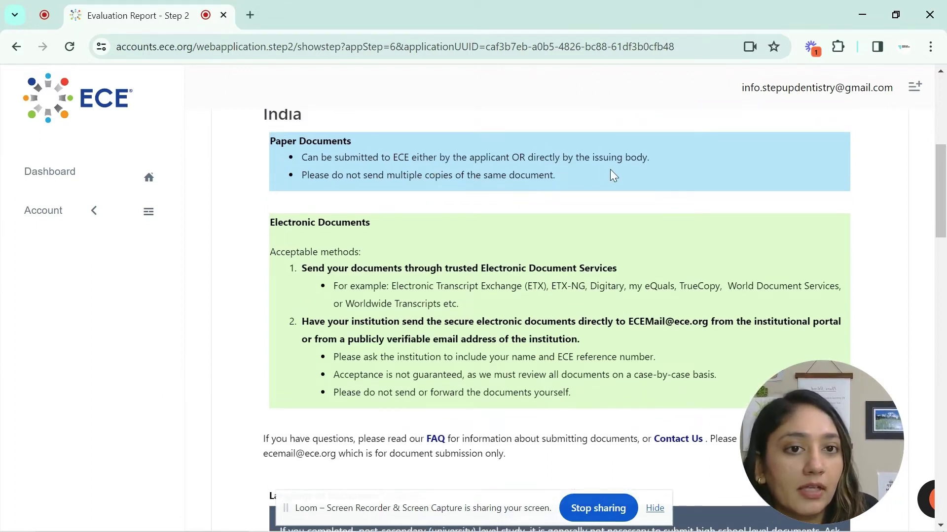
pyautogui.scroll(1, 610, 170)
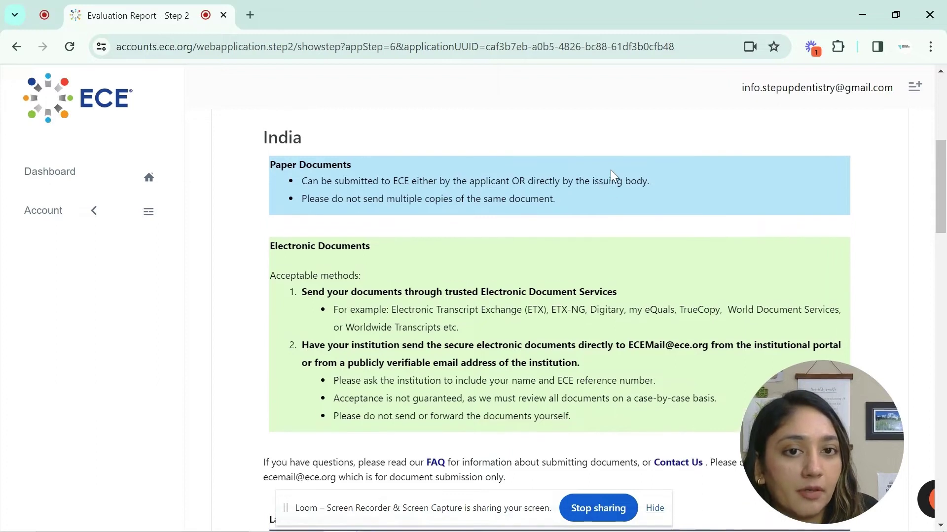
pyautogui.scroll(-1, 611, 170)
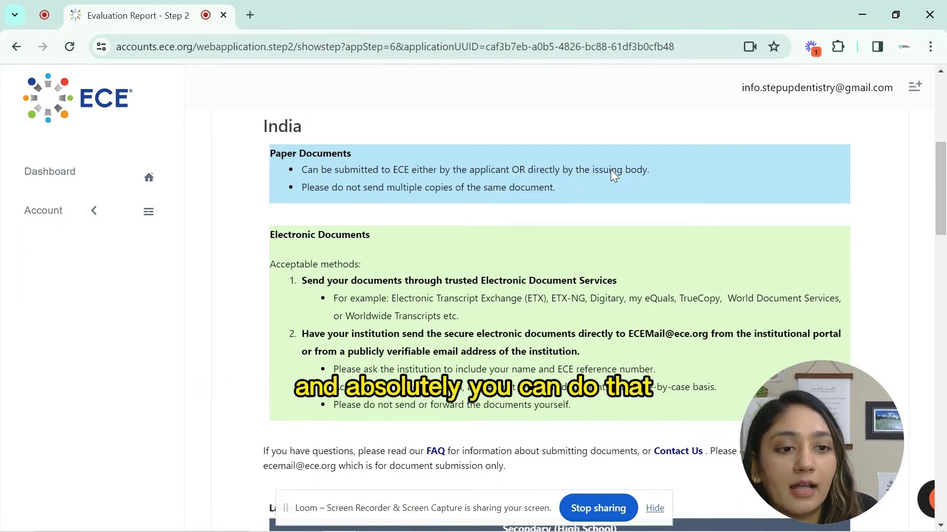
pyautogui.scroll(-12, 610, 169)
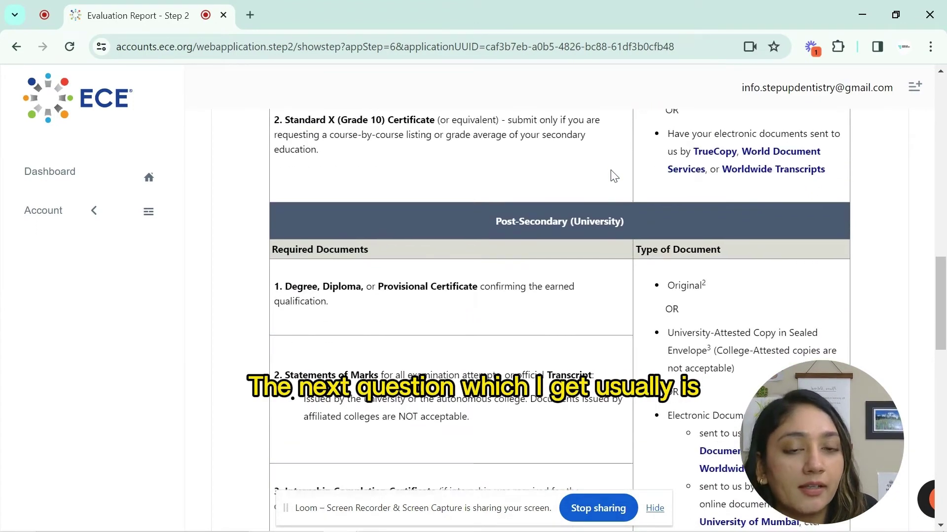
pyautogui.scroll(1, 614, 176)
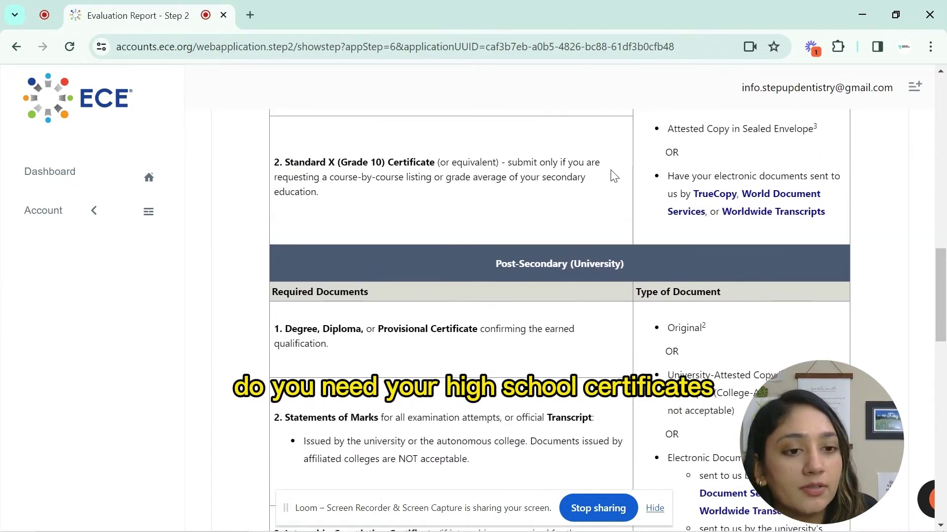
pyautogui.scroll(-2, 610, 171)
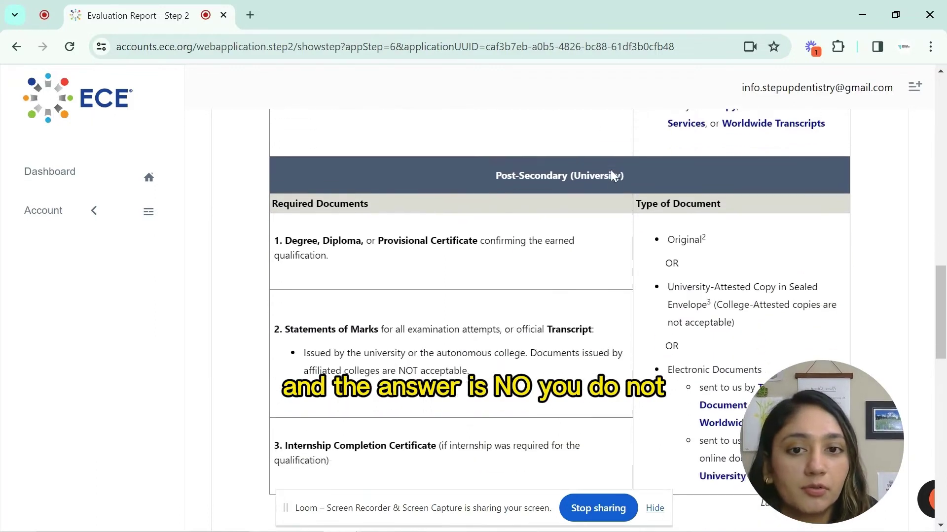
pyautogui.scroll(-1, 611, 171)
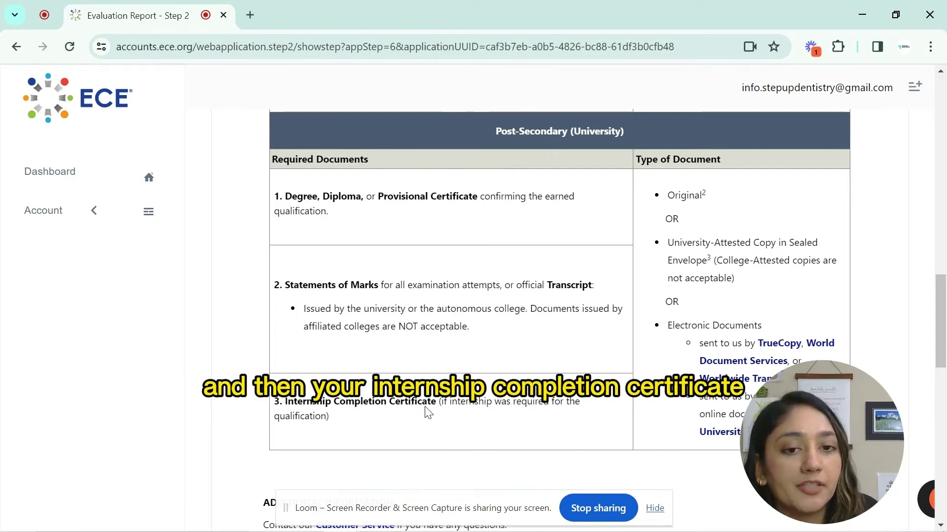
pyautogui.scroll(-1, 428, 413)
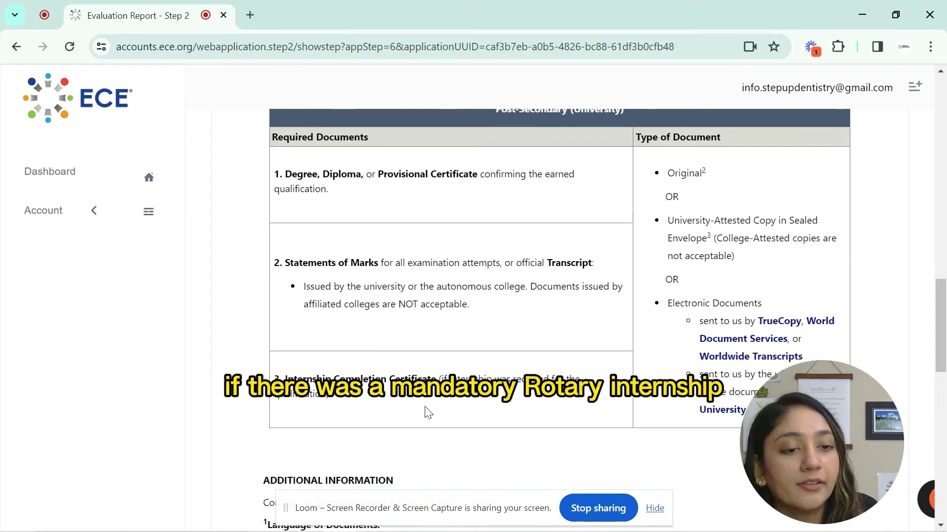
pyautogui.scroll(-1, 428, 413)
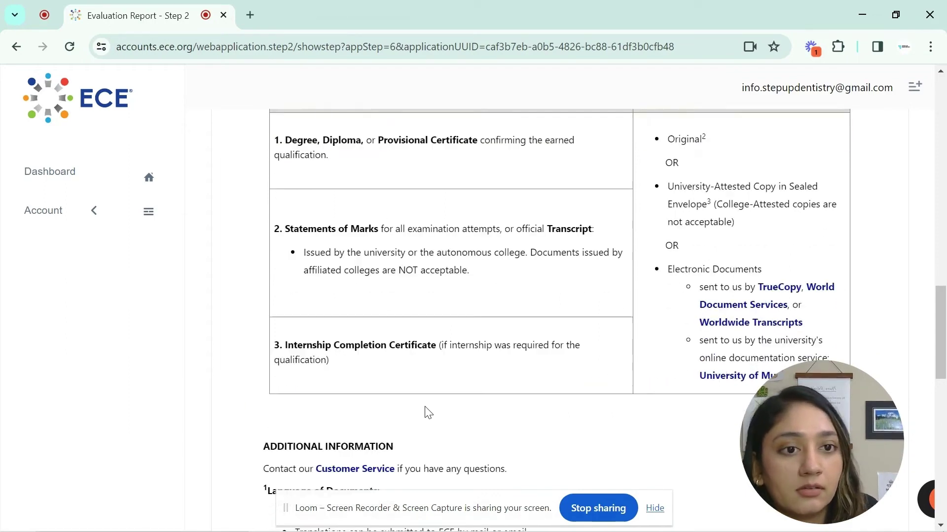
pyautogui.scroll(1, 629, 285)
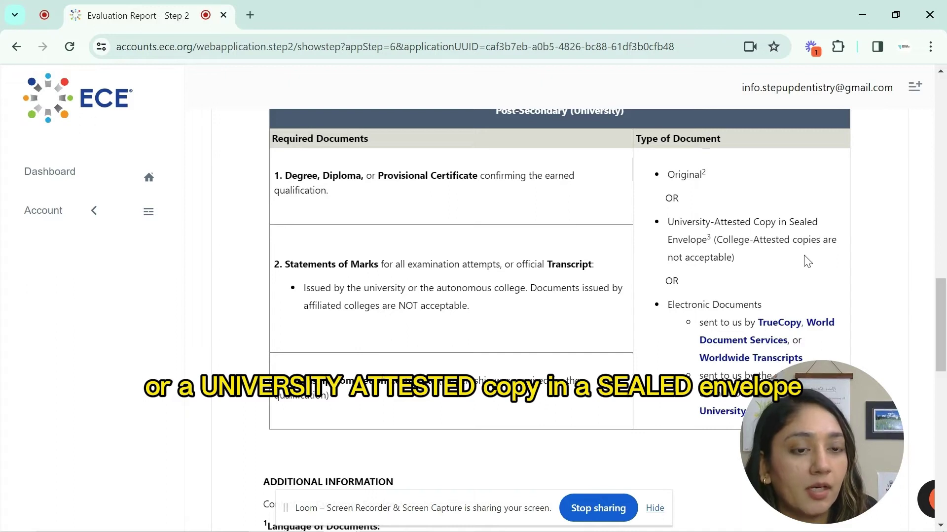
pyautogui.scroll(-1, 807, 261)
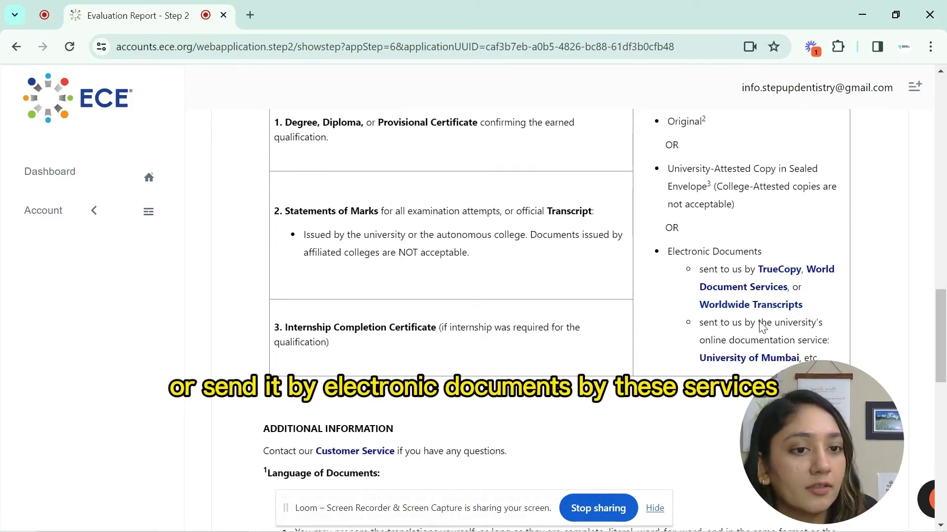
pyautogui.scroll(-10, 520, 392)
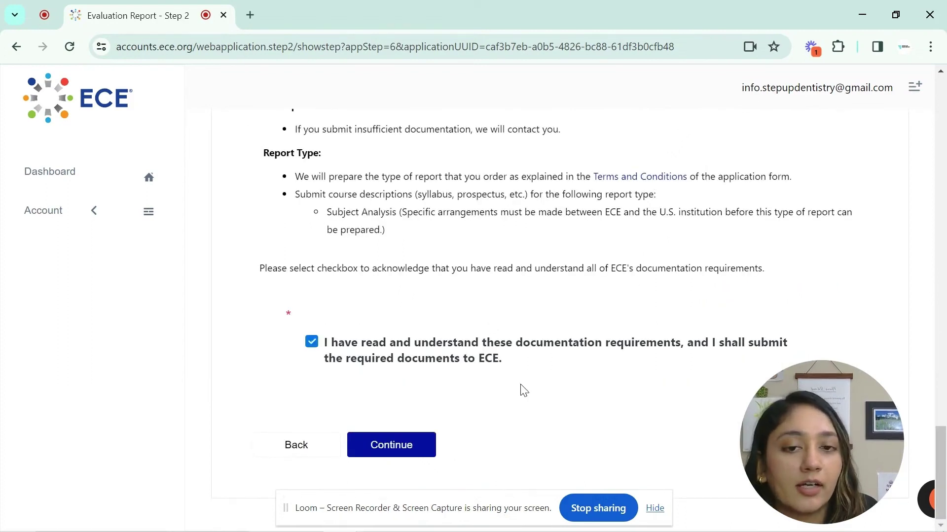
# Proceed past the documentation step and open the sample Course by Course report PDF.
pyautogui.click(421, 447)
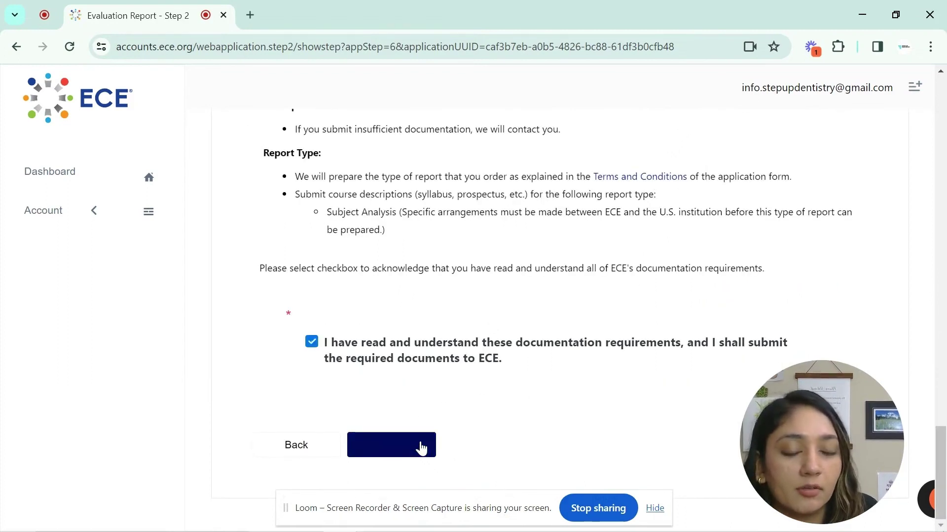
pyautogui.click(425, 450)
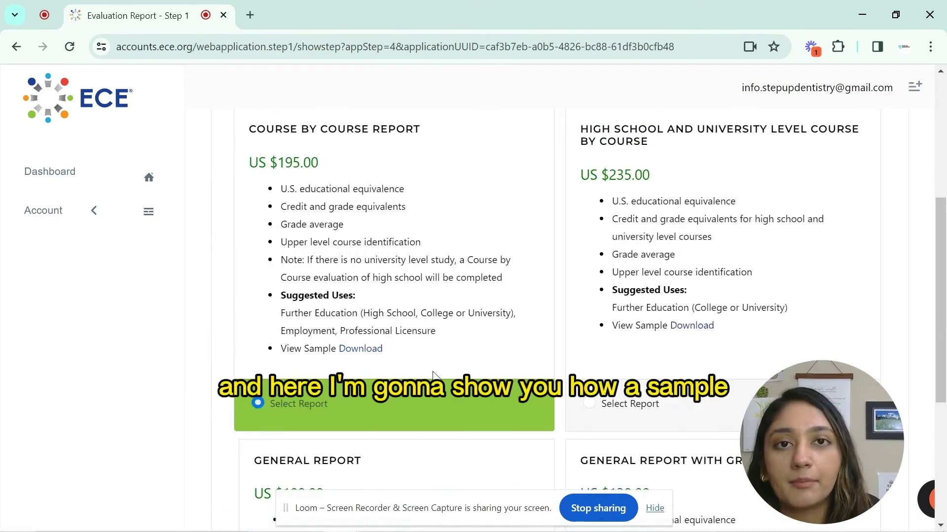
pyautogui.click(378, 350)
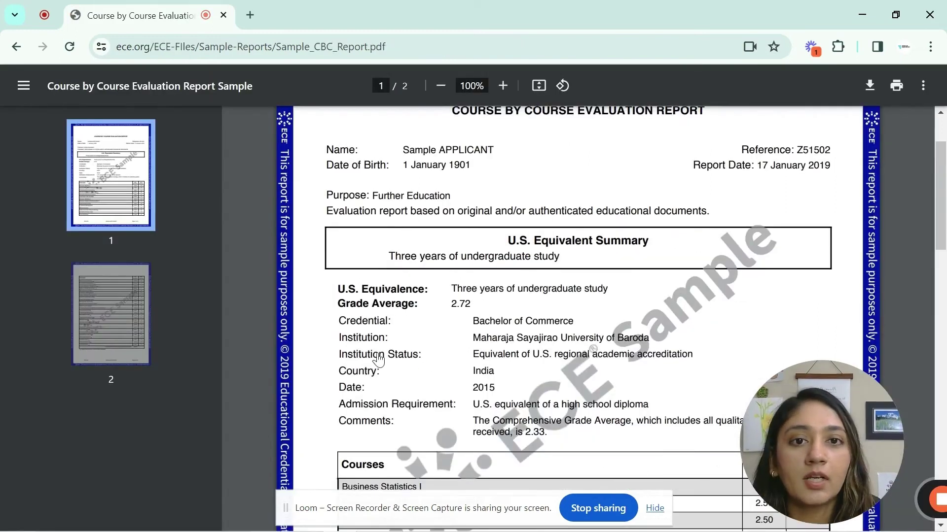
pyautogui.scroll(1, 378, 360)
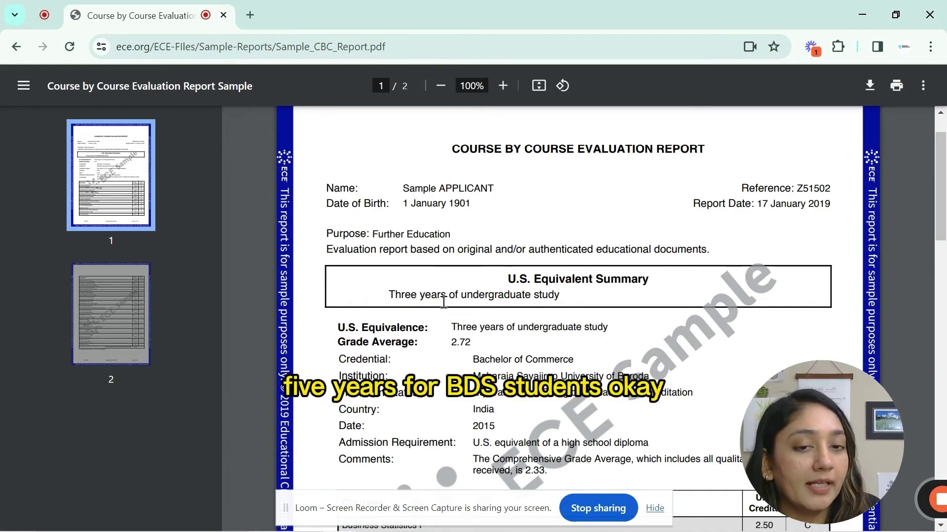
pyautogui.scroll(-2, 529, 325)
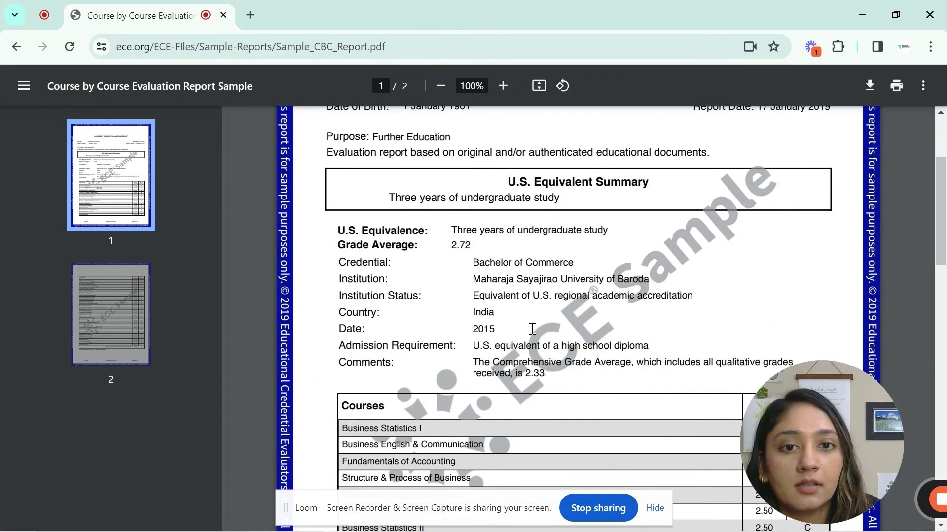
pyautogui.moveTo(332, 244); pyautogui.dragTo(425, 245)
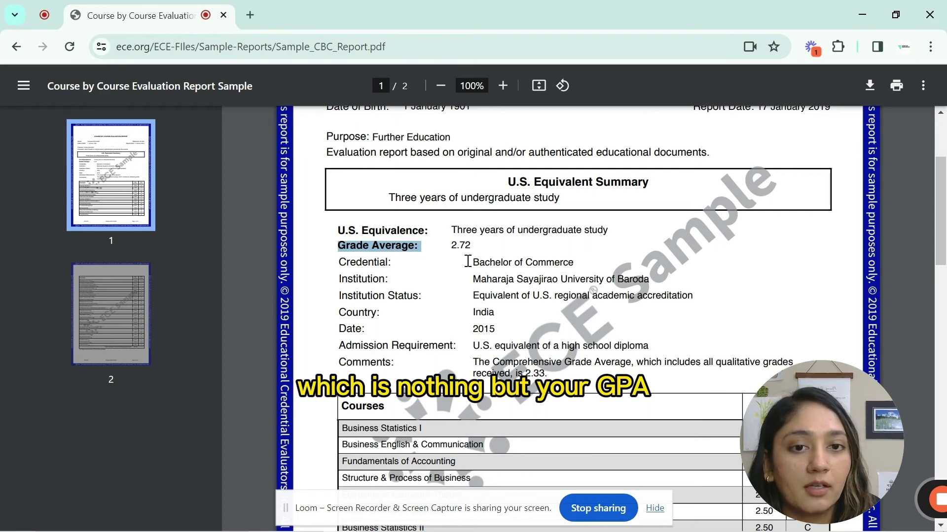
pyautogui.click(484, 288)
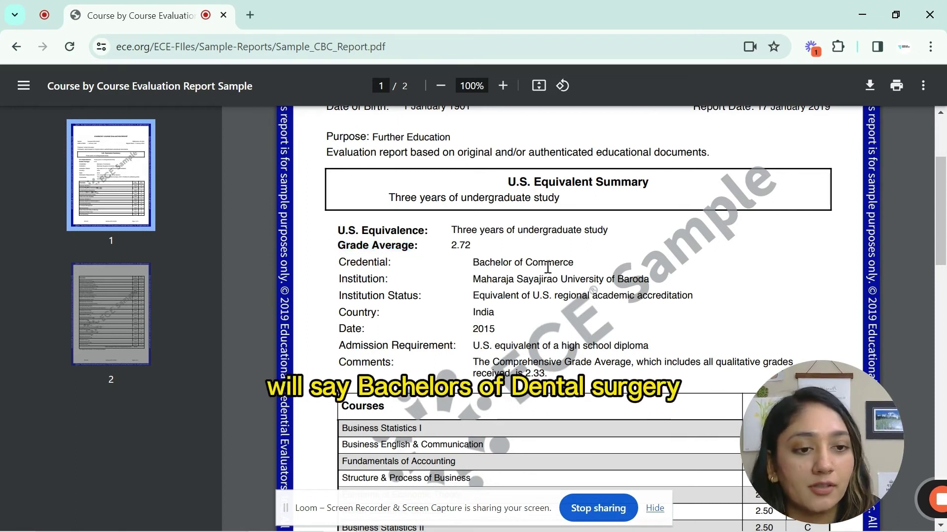
pyautogui.scroll(-1, 547, 266)
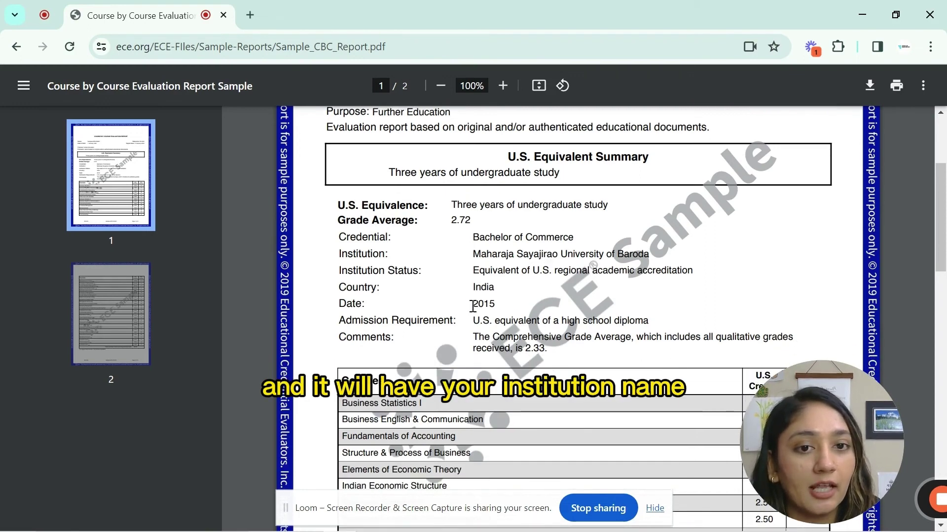
pyautogui.scroll(-1, 497, 306)
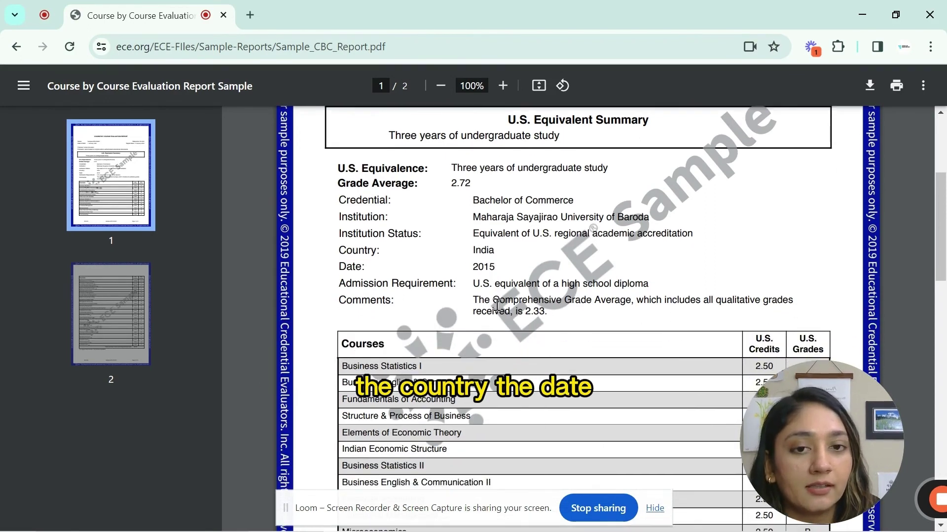
pyautogui.scroll(-4, 497, 305)
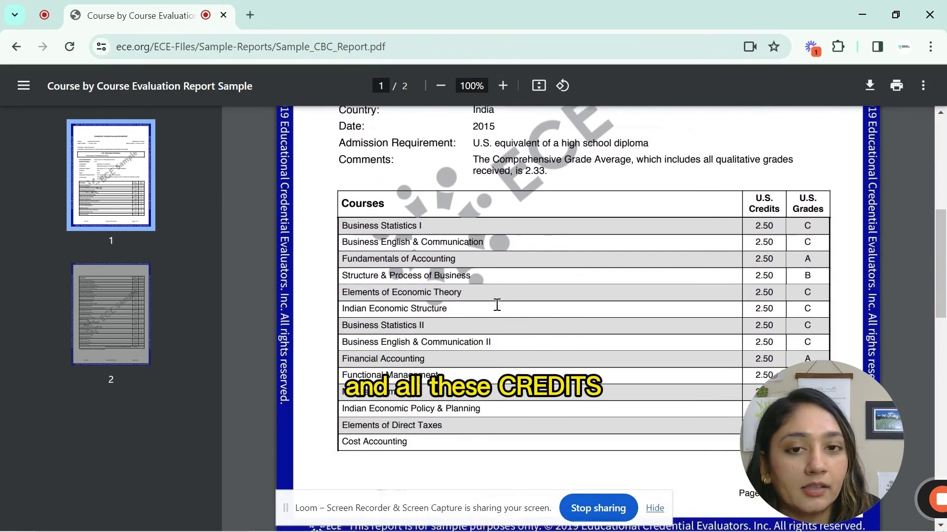
pyautogui.scroll(-2, 496, 306)
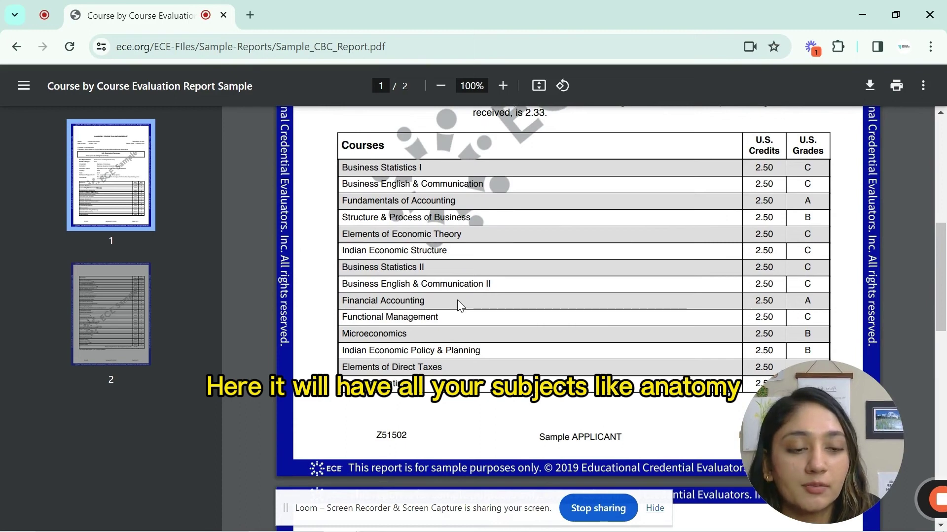
pyautogui.scroll(-2, 459, 303)
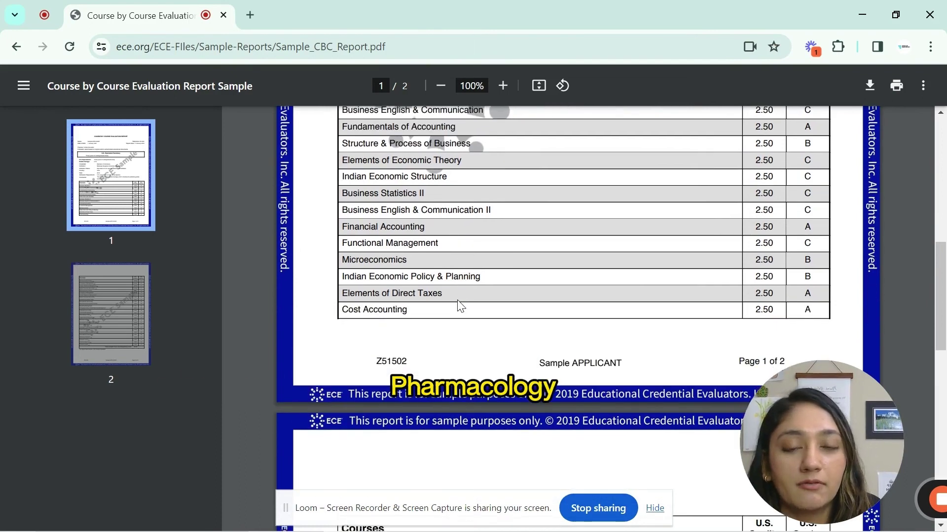
pyautogui.scroll(-8, 460, 305)
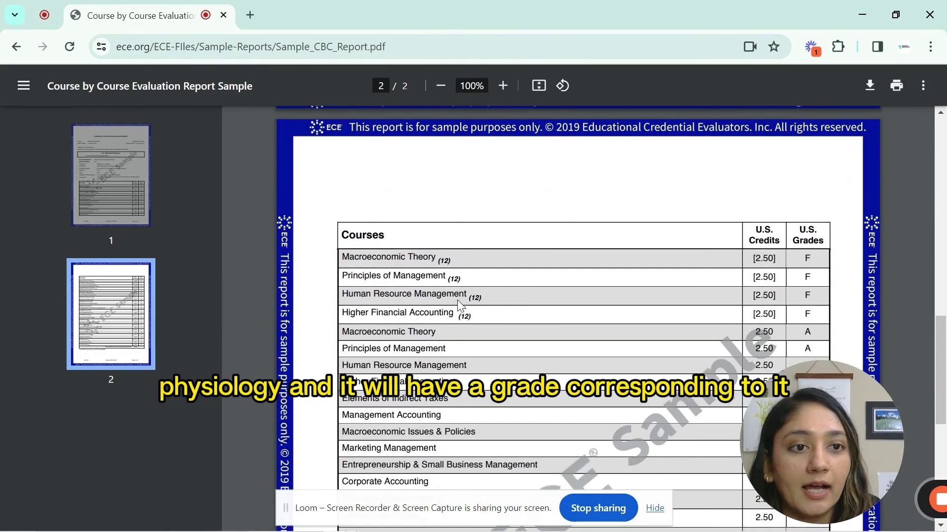
pyautogui.scroll(-4, 792, 300)
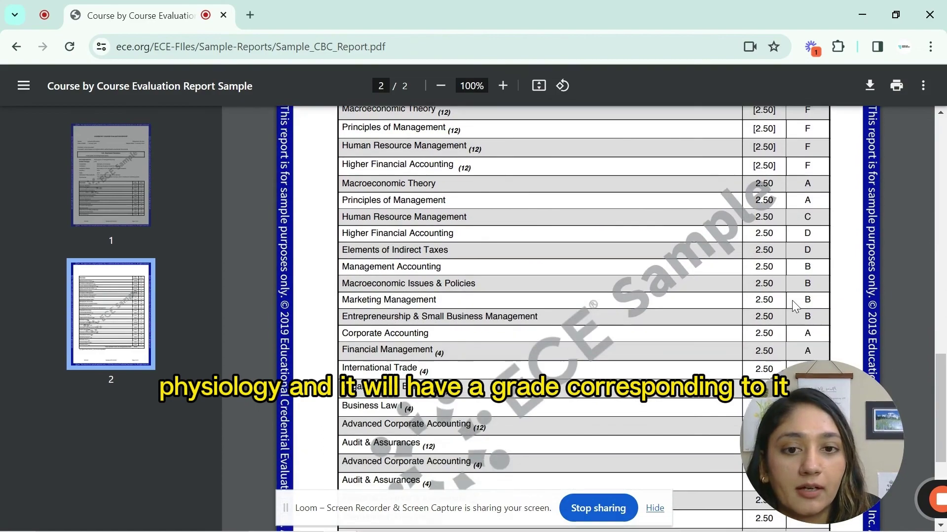
pyautogui.scroll(-6, 792, 300)
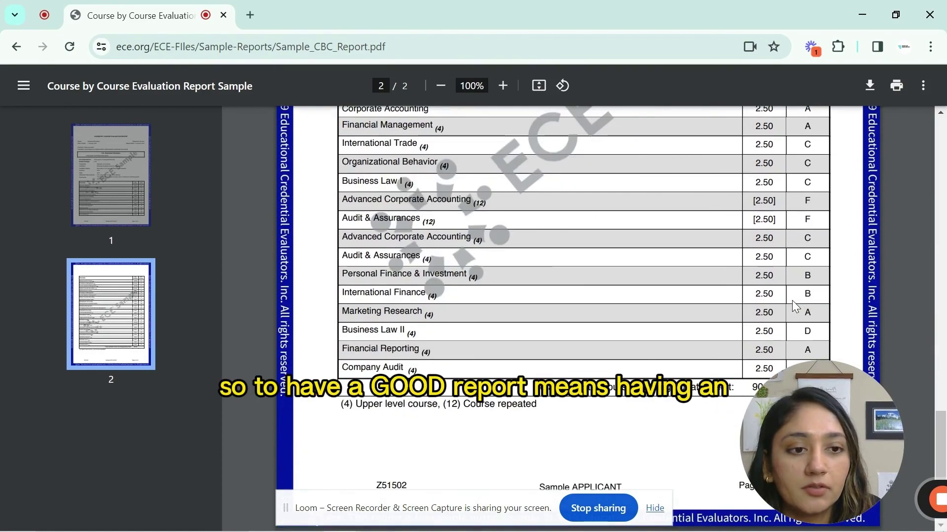
pyautogui.scroll(20, 792, 300)
pyautogui.scroll(-7, 795, 307)
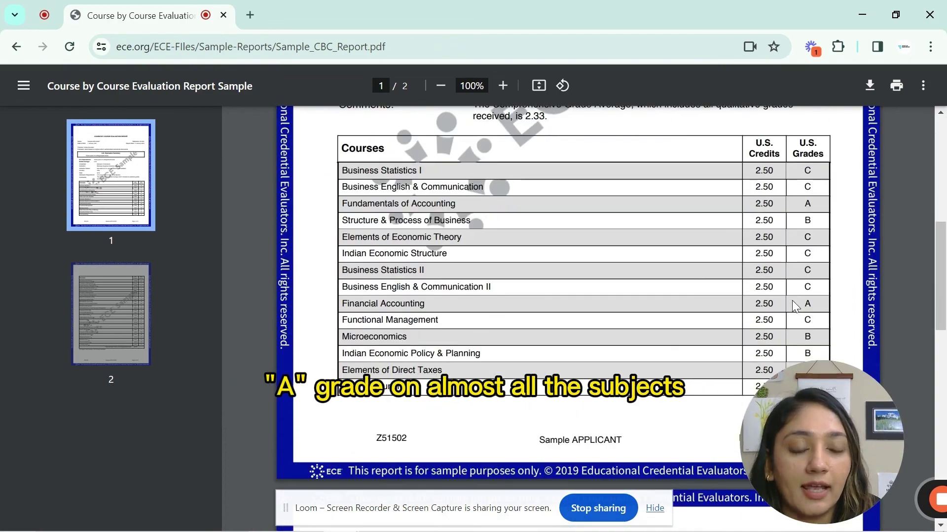
pyautogui.scroll(5, 796, 306)
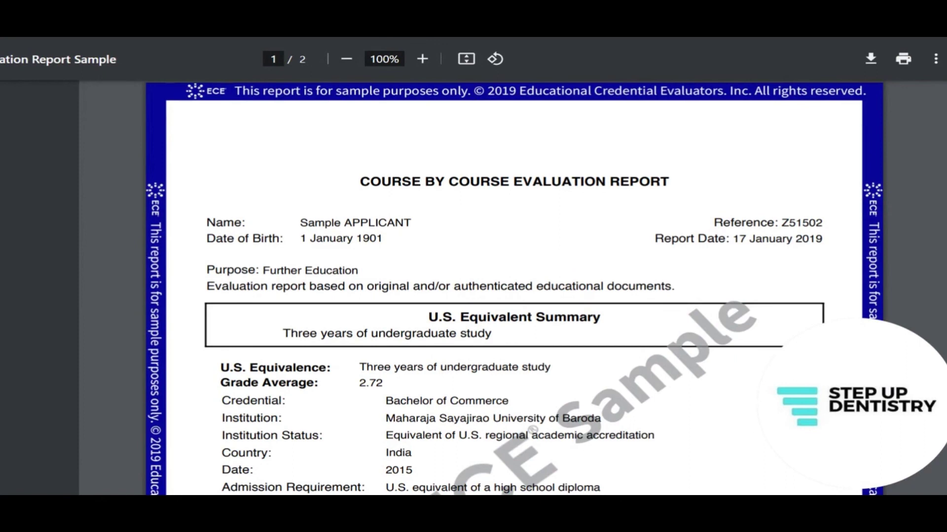
pyautogui.hscroll(5, 444, 288)
pyautogui.hscroll(-3, 444, 288)
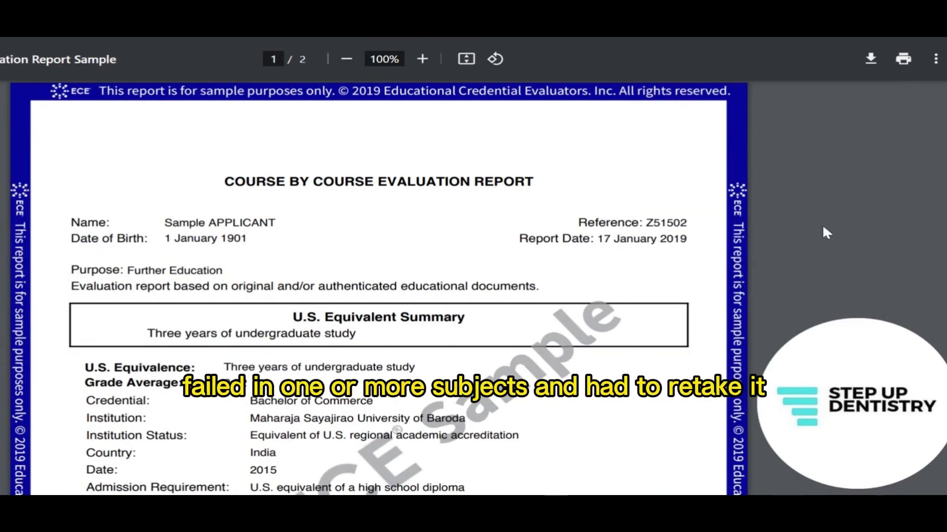
pyautogui.scroll(-3, 673, 194)
pyautogui.scroll(-7, 674, 194)
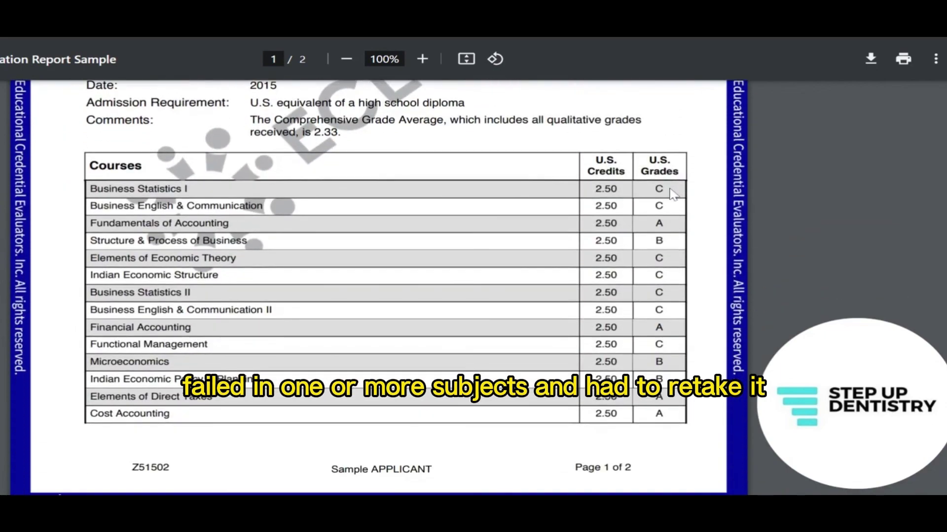